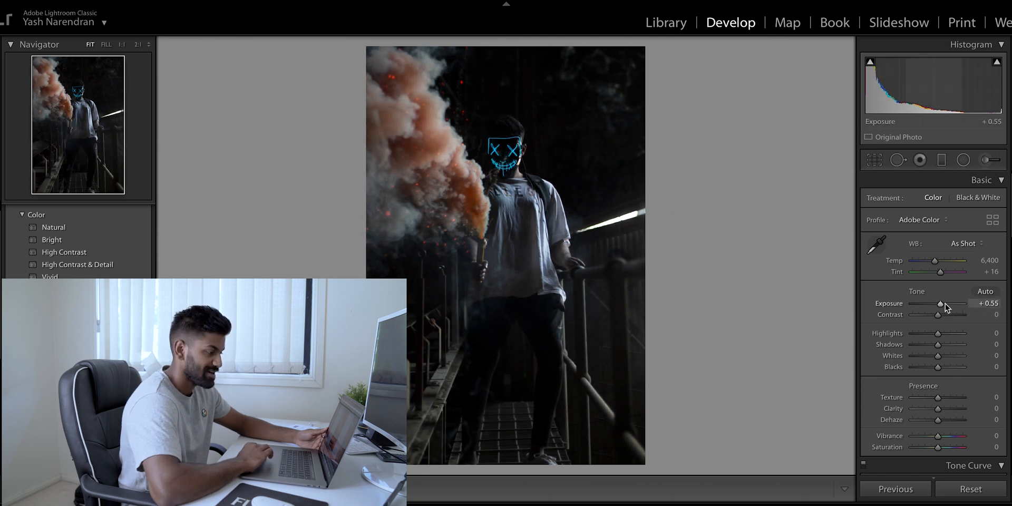
# Cool the photo's white balance by setting the temperature to 5,922
pyautogui.moveTo(935, 261); pyautogui.dragTo(934, 263)
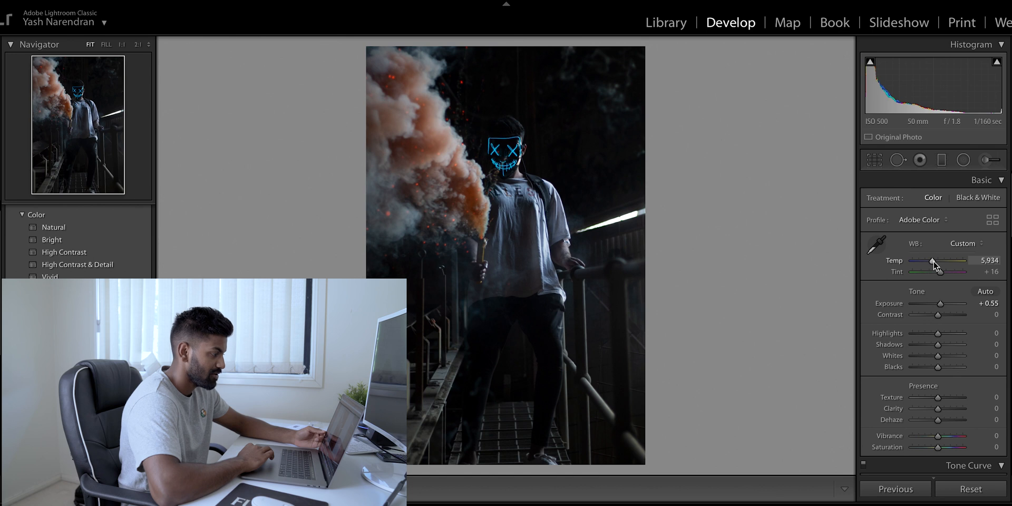
pyautogui.moveTo(934, 265); pyautogui.dragTo(931, 261)
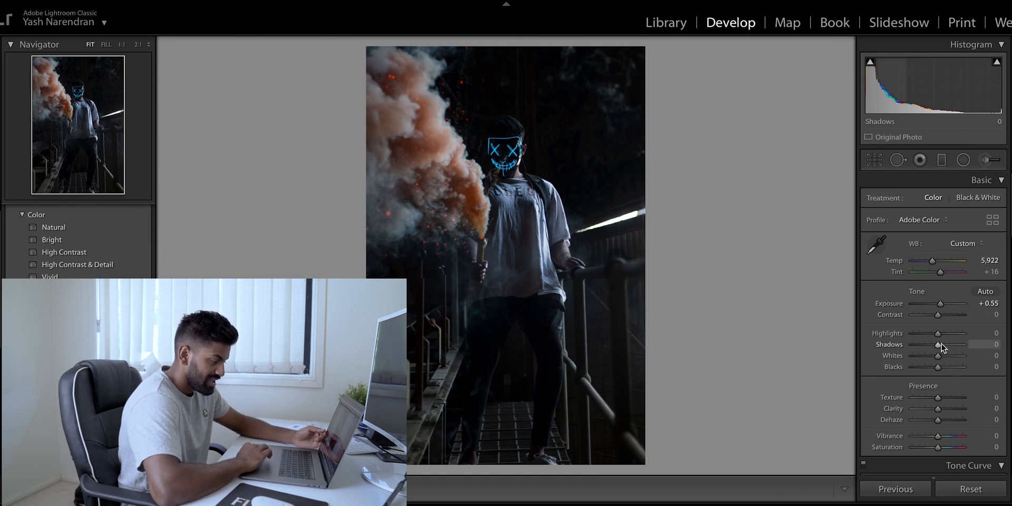
# Adjust the basic tone to Highlights −71, Shadows +72, Whites +41 and Blacks +2, checking the white clipping mask
pyautogui.scroll(-1, 939, 319)
pyautogui.moveTo(938, 316)
pyautogui.mouseDown()
pyautogui.moveTo(923, 317)
pyautogui.moveTo(955, 327)
pyautogui.moveTo(920, 314)
pyautogui.mouseUp()
pyautogui.scroll(-3, 943, 308)
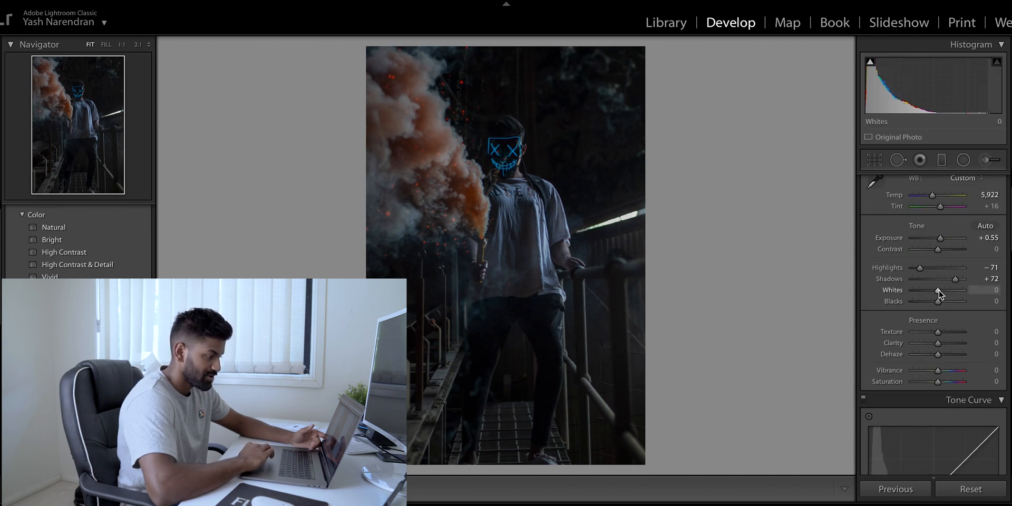
pyautogui.moveTo(939, 293); pyautogui.dragTo(948, 293)
pyautogui.press('alt')
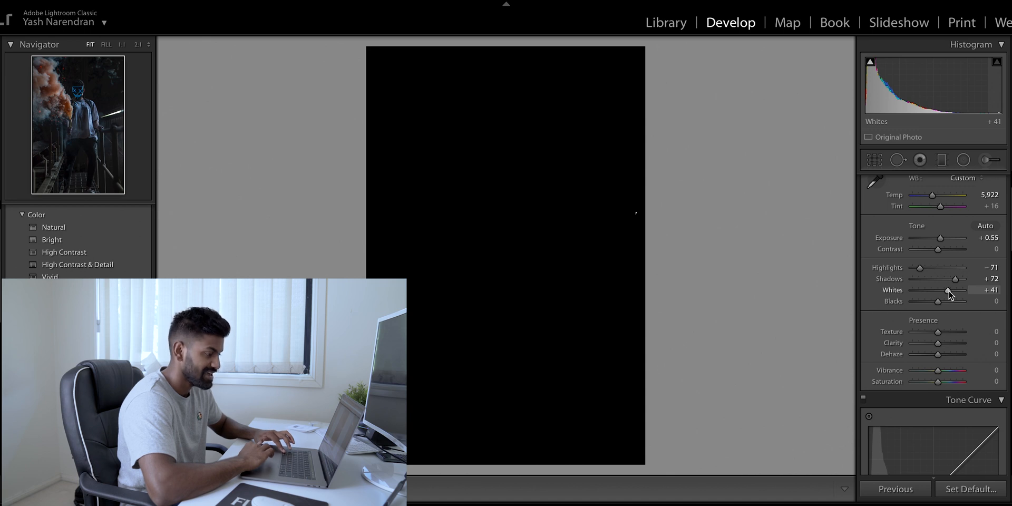
pyautogui.moveTo(938, 301); pyautogui.dragTo(939, 306)
# Add slight presence to the photo with Clarity +7 and Texture +4
pyautogui.scroll(-2, 939, 316)
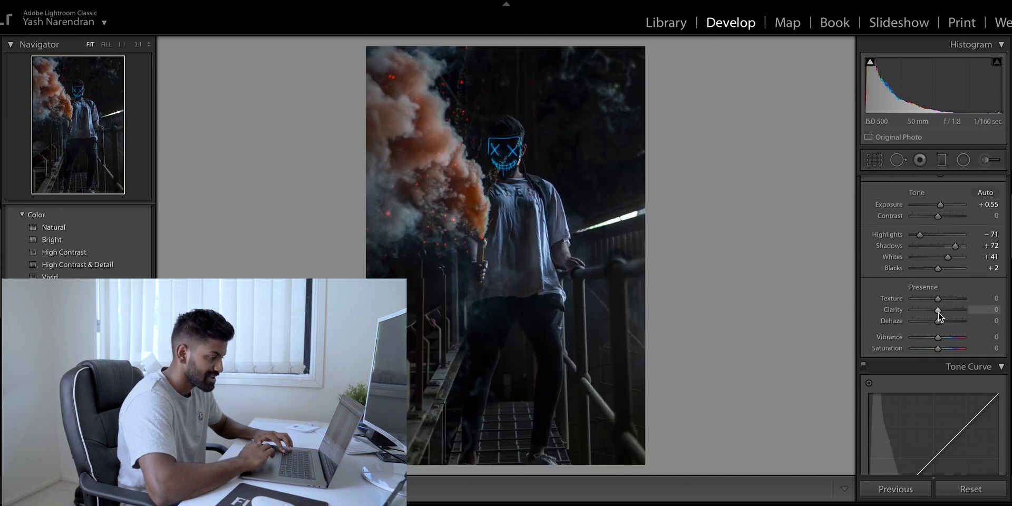
pyautogui.moveTo(939, 311); pyautogui.dragTo(940, 312)
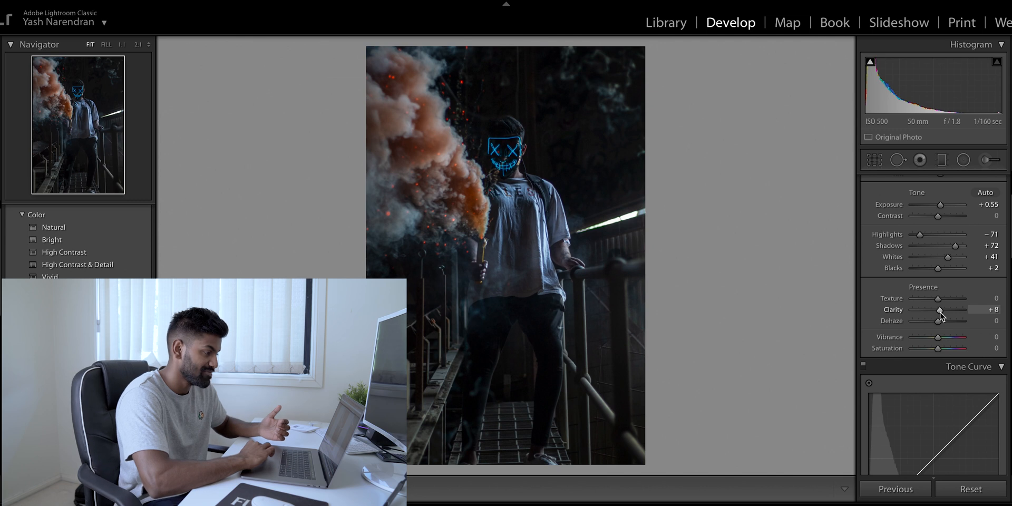
pyautogui.moveTo(940, 312); pyautogui.dragTo(939, 299)
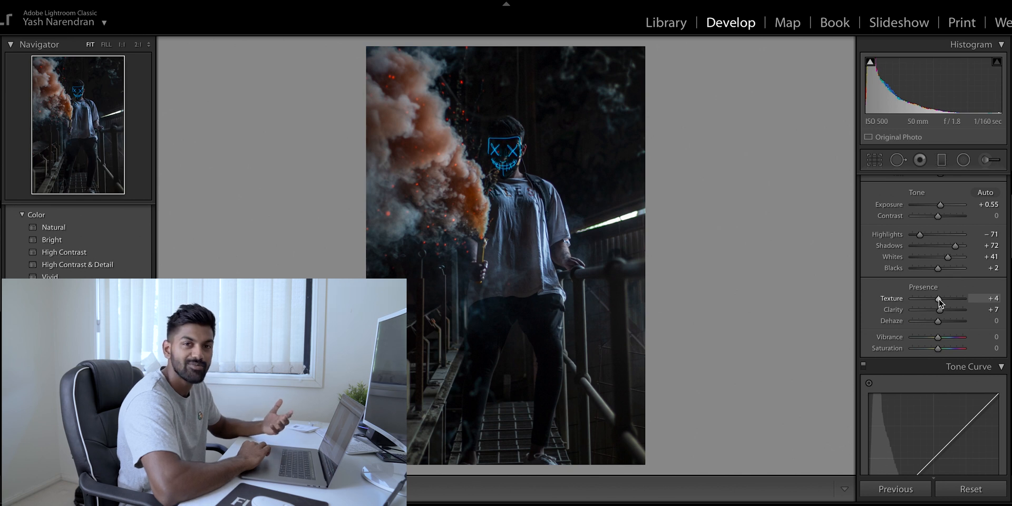
# Shape the tone curve with Shadows +10, Darks −17 and Lights +10
pyautogui.scroll(-4, 939, 301)
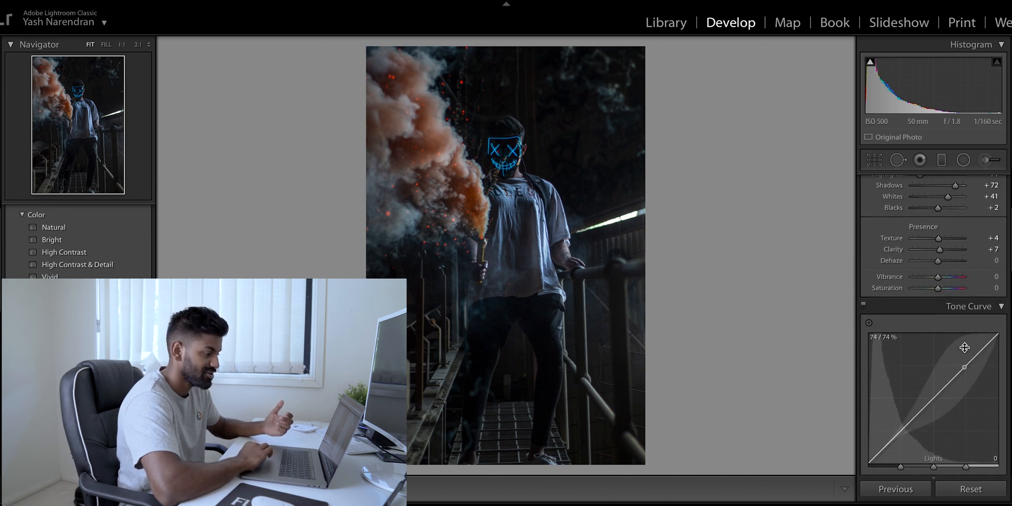
pyautogui.scroll(4, 964, 348)
pyautogui.scroll(-8, 959, 353)
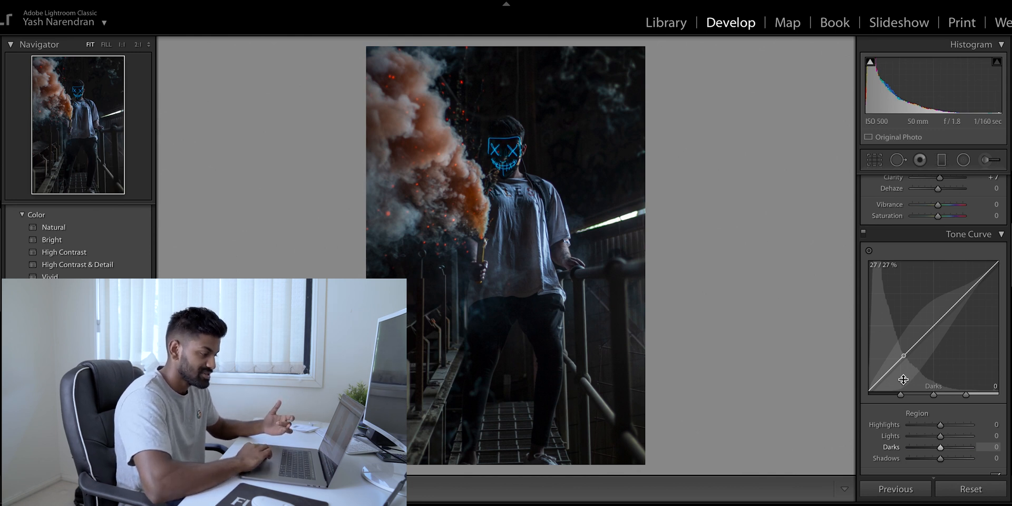
pyautogui.scroll(-3, 916, 396)
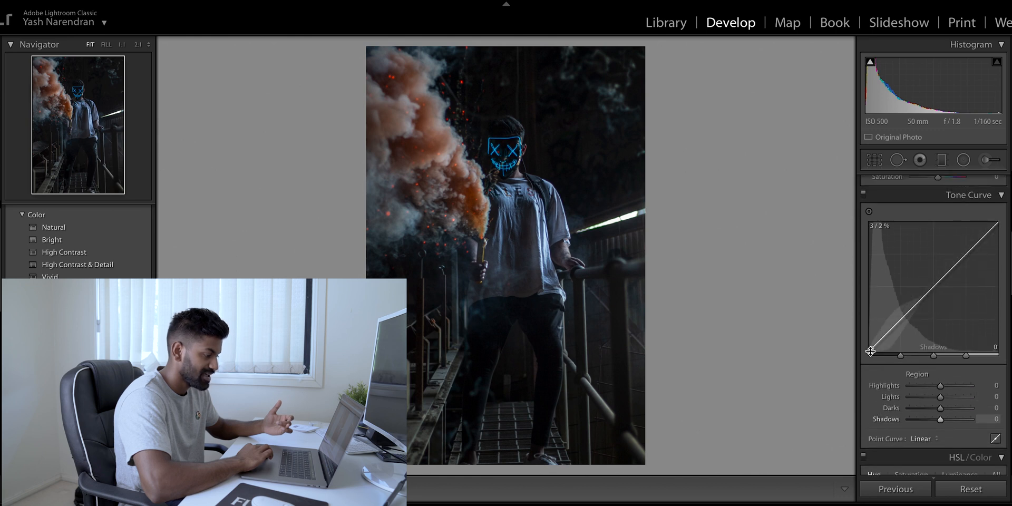
pyautogui.moveTo(869, 352); pyautogui.dragTo(870, 344)
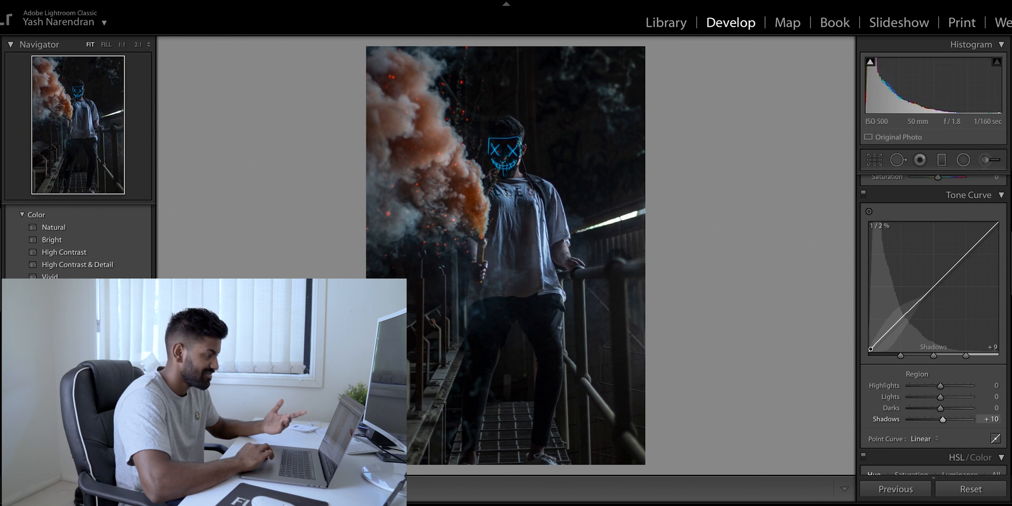
pyautogui.moveTo(917, 300); pyautogui.dragTo(916, 305)
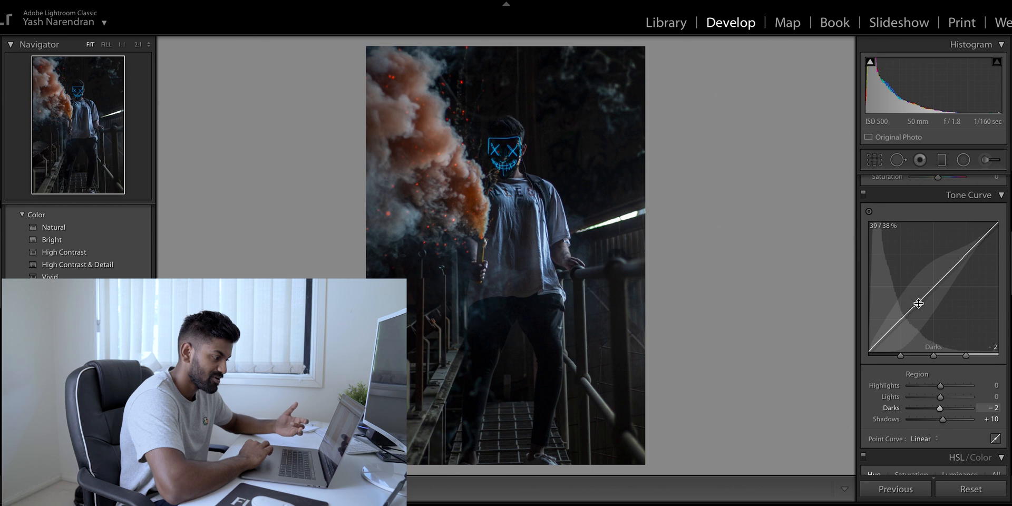
pyautogui.moveTo(919, 304); pyautogui.dragTo(919, 304)
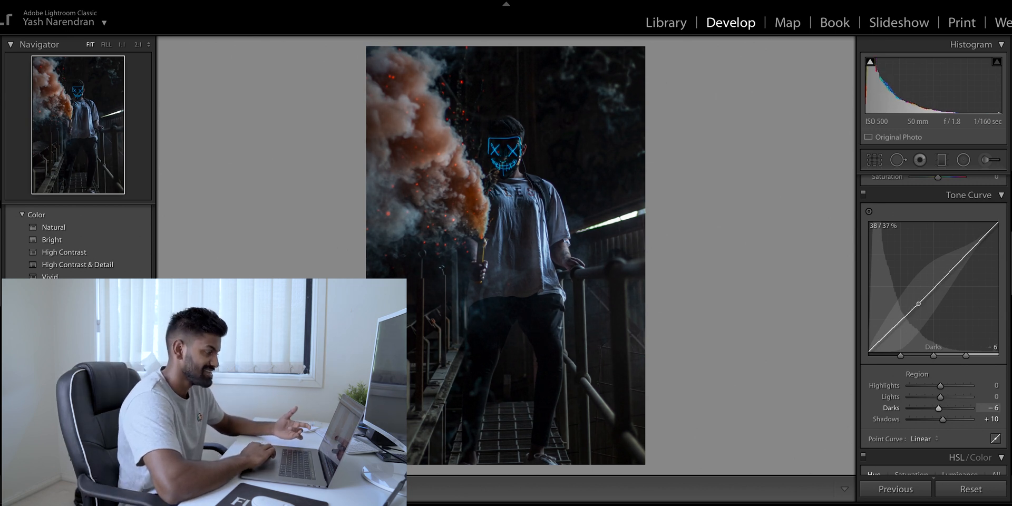
# Boost the HSL saturation of Orange to +87 and Blue to +54
pyautogui.scroll(-5, 900, 424)
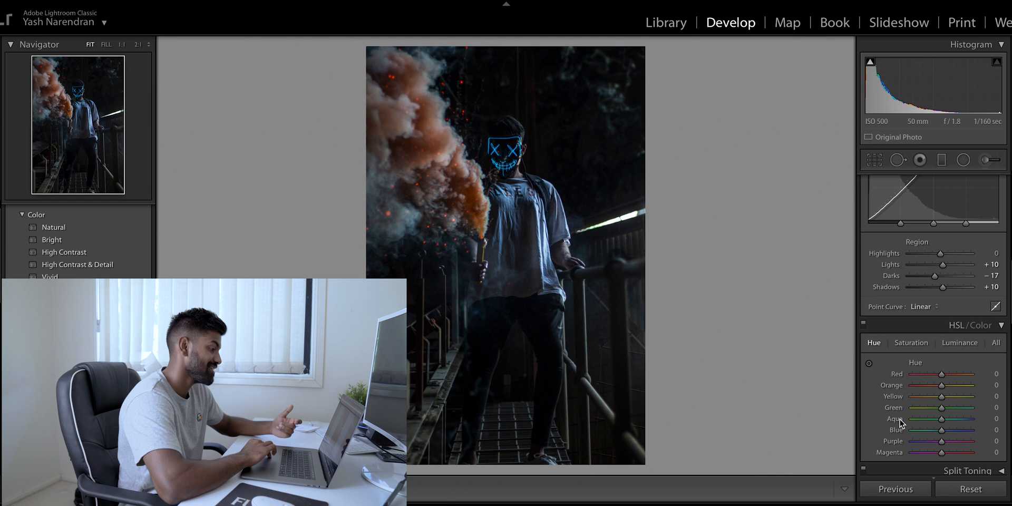
pyautogui.scroll(-3, 901, 421)
pyautogui.scroll(2, 901, 421)
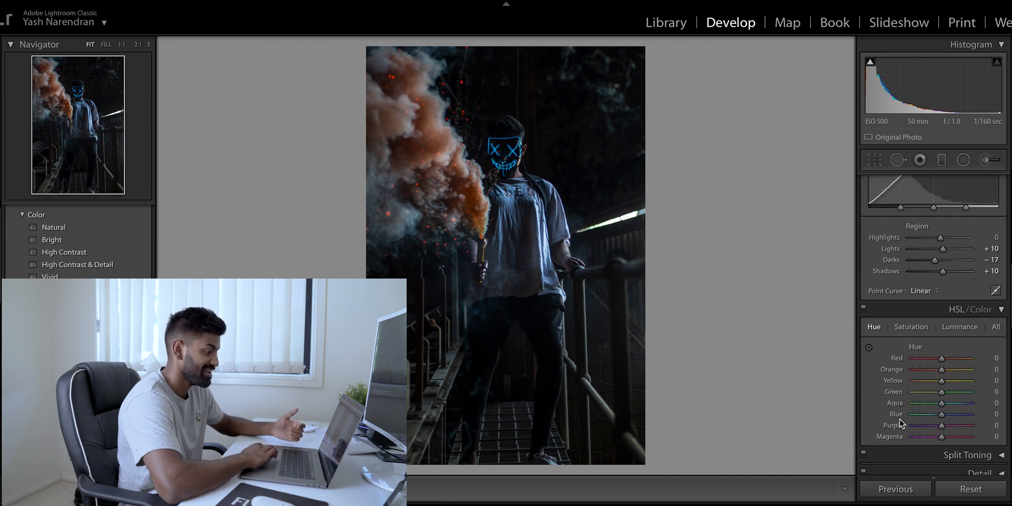
pyautogui.scroll(-2, 960, 340)
pyautogui.scroll(-1, 959, 340)
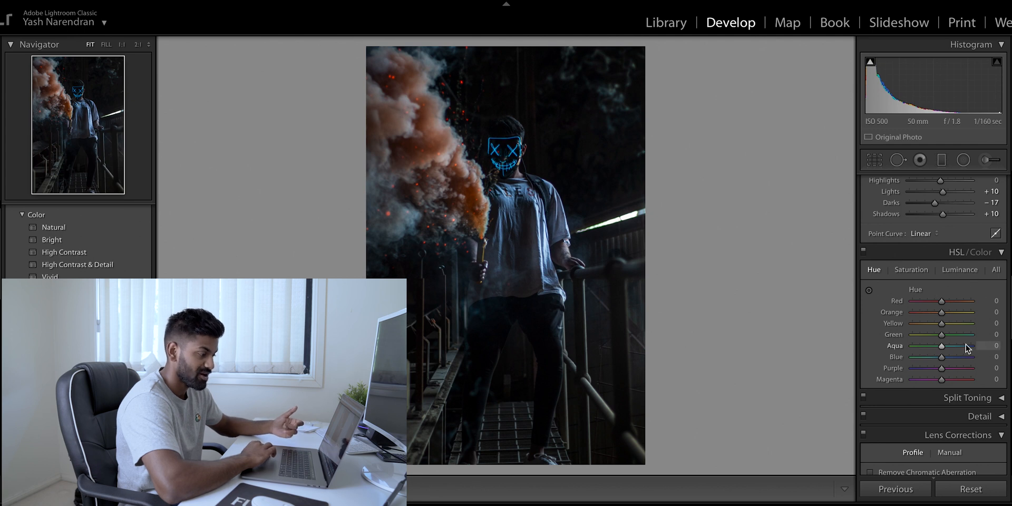
pyautogui.click(911, 269)
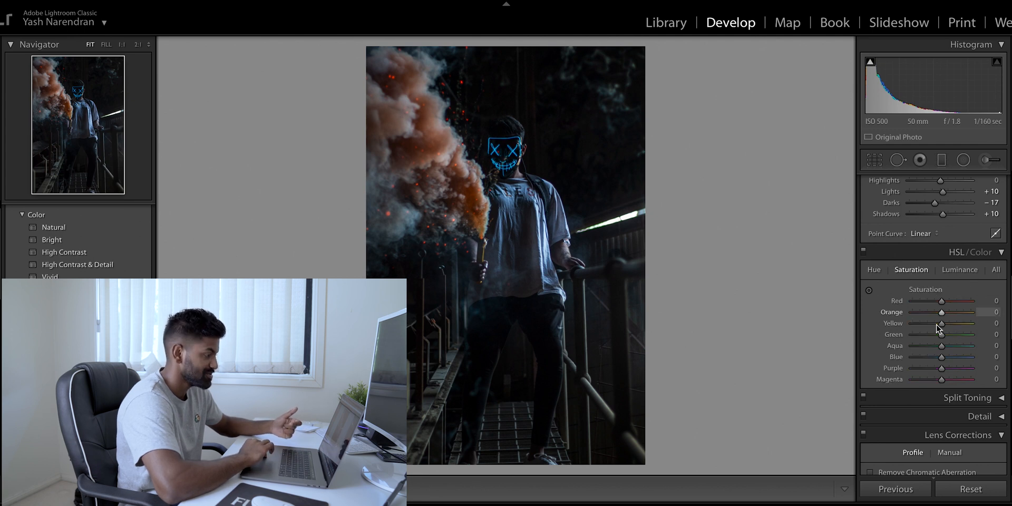
pyautogui.moveTo(946, 313); pyautogui.dragTo(968, 315)
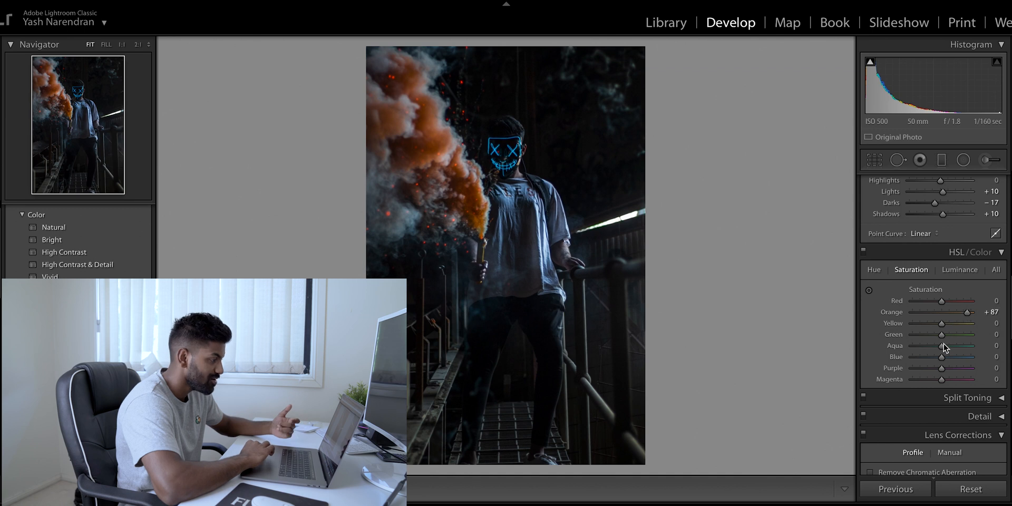
pyautogui.moveTo(942, 358); pyautogui.dragTo(961, 360)
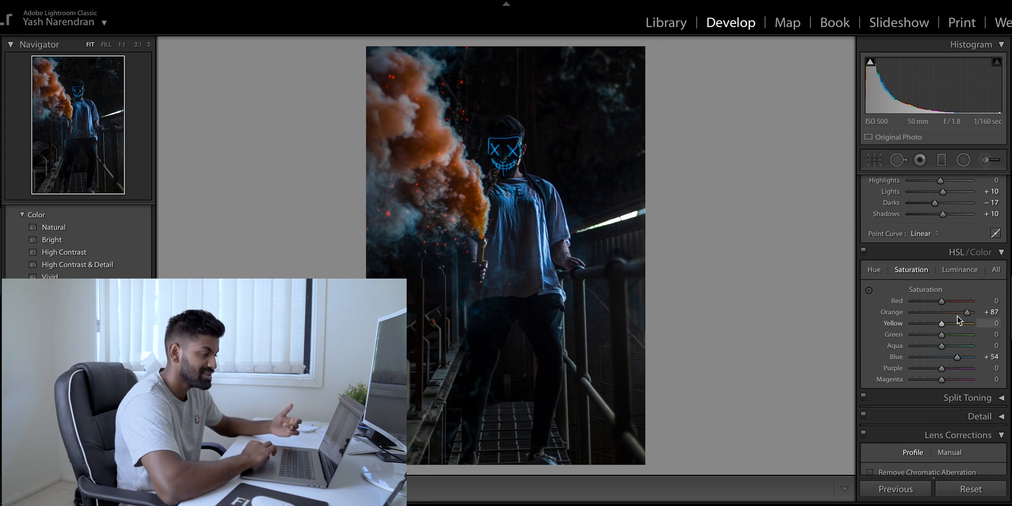
# Raise the HSL luminance of Blue to +51 and Orange to +4
pyautogui.click(959, 269)
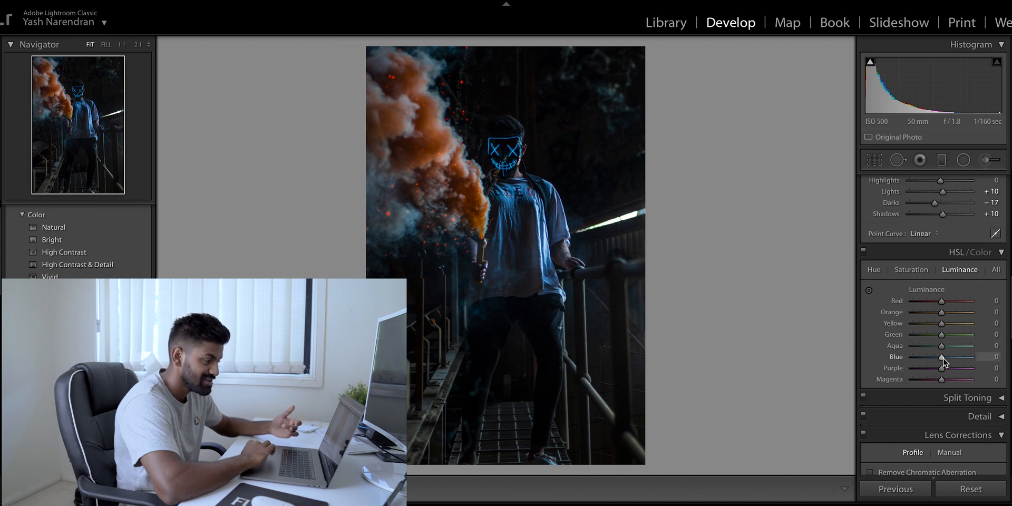
pyautogui.moveTo(942, 357)
pyautogui.mouseDown()
pyautogui.moveTo(965, 355)
pyautogui.moveTo(957, 361)
pyautogui.mouseUp()
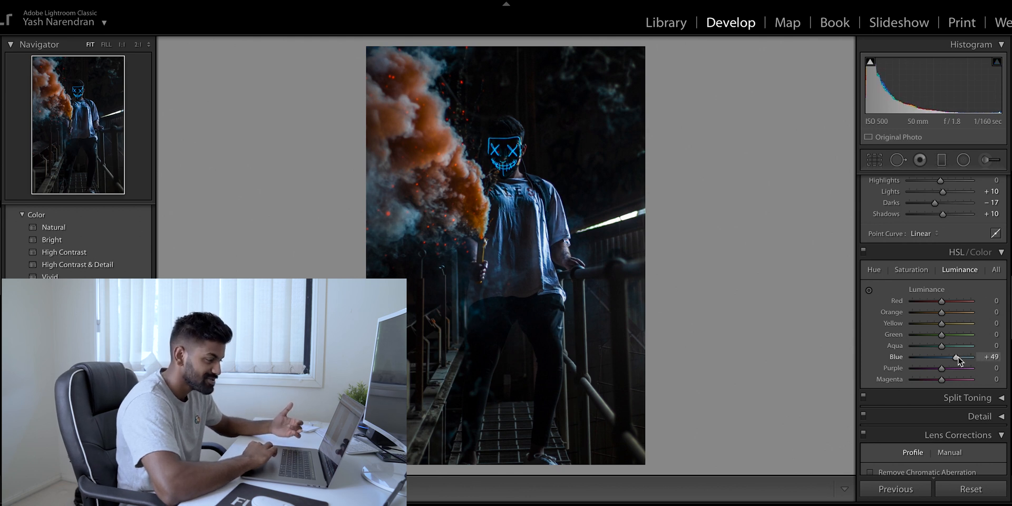
pyautogui.moveTo(941, 312); pyautogui.dragTo(944, 317)
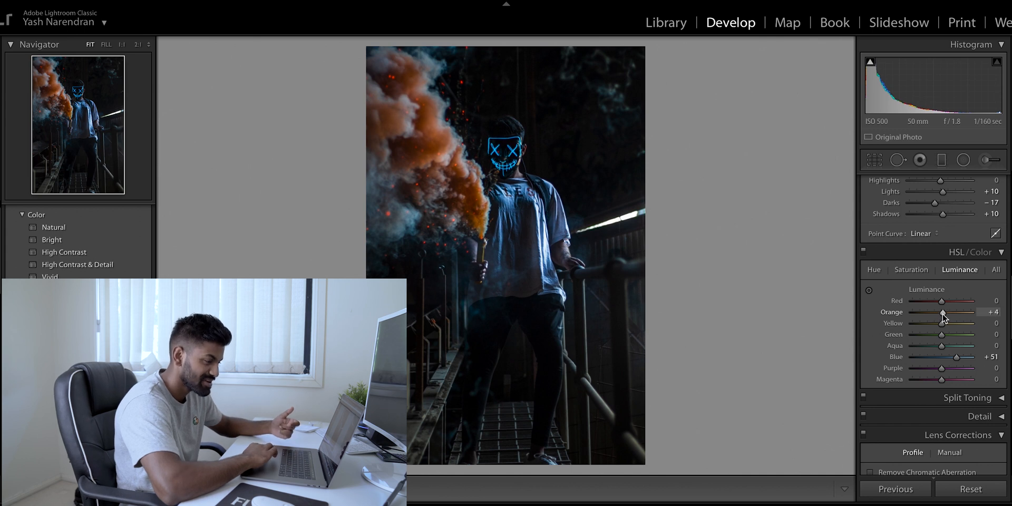
# Shift the HSL hue of Orange to −48 to redden the smoke, and of Blue to about −10
pyautogui.click(875, 270)
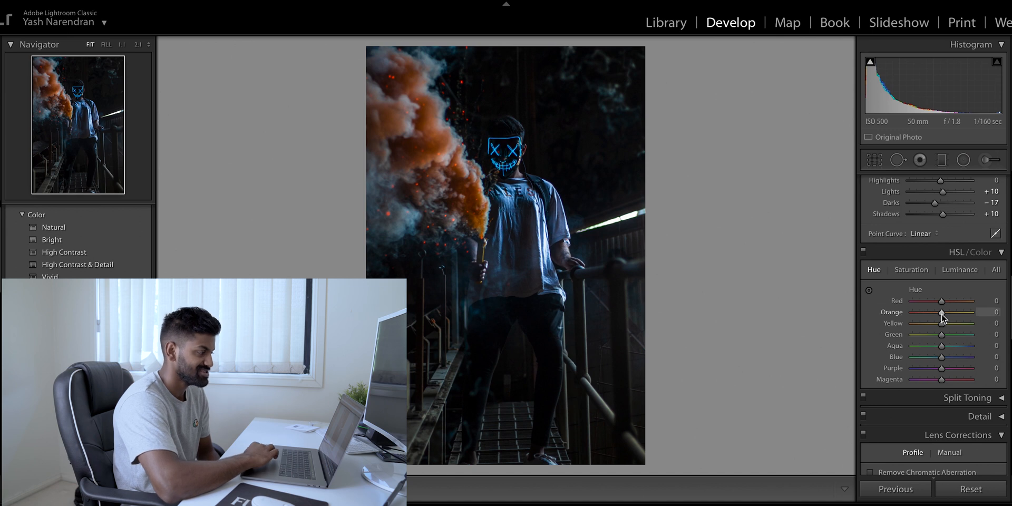
pyautogui.moveTo(933, 314); pyautogui.dragTo(915, 312)
pyautogui.moveTo(956, 315); pyautogui.dragTo(927, 310)
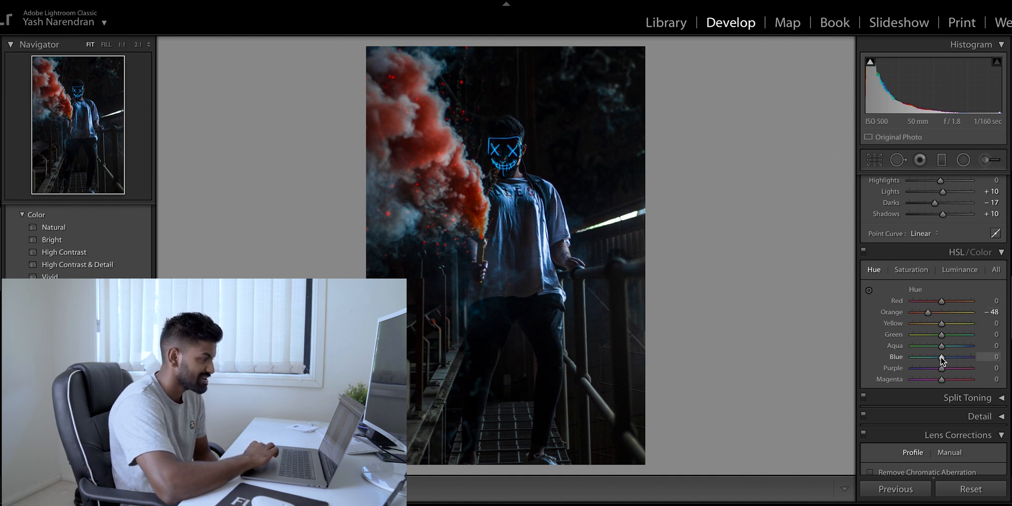
pyautogui.moveTo(944, 358); pyautogui.dragTo(938, 358)
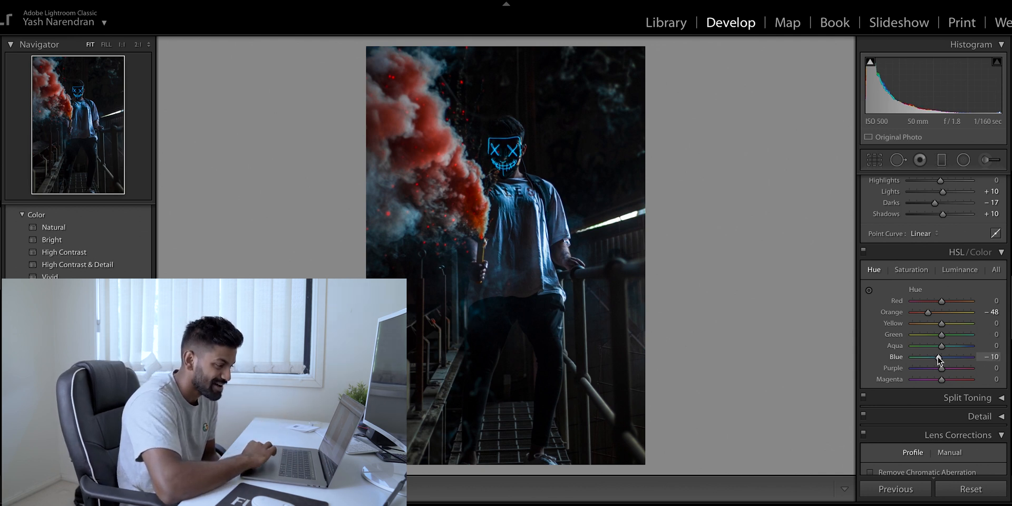
pyautogui.moveTo(938, 359); pyautogui.dragTo(938, 359)
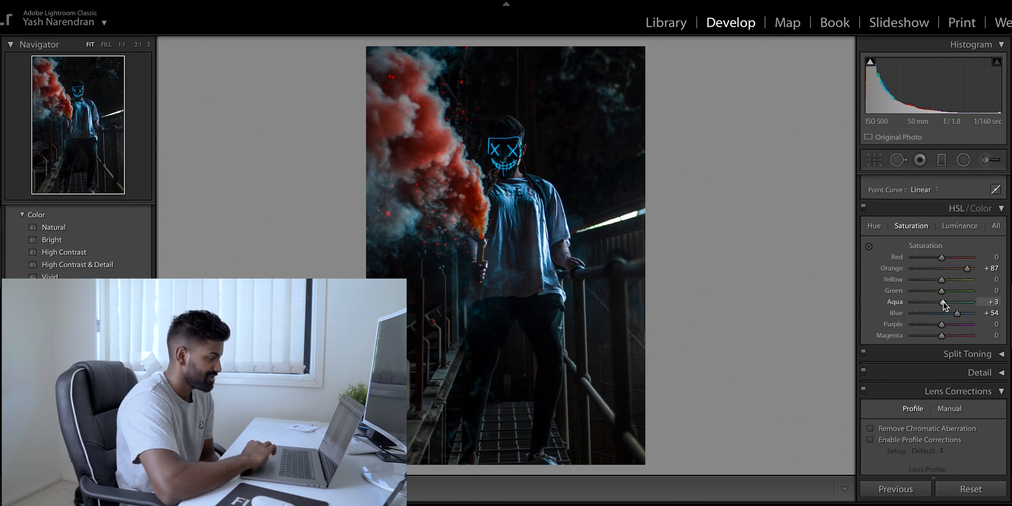
# Set the Aqua saturation to +13 and compare the edited photo with its original version
pyautogui.moveTo(942, 303); pyautogui.dragTo(946, 304)
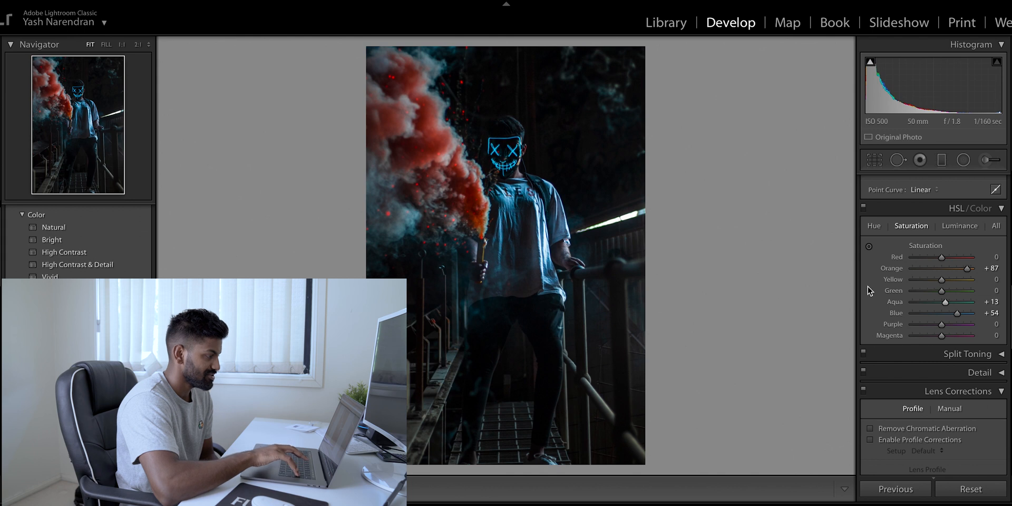
pyautogui.scroll(-2, 894, 368)
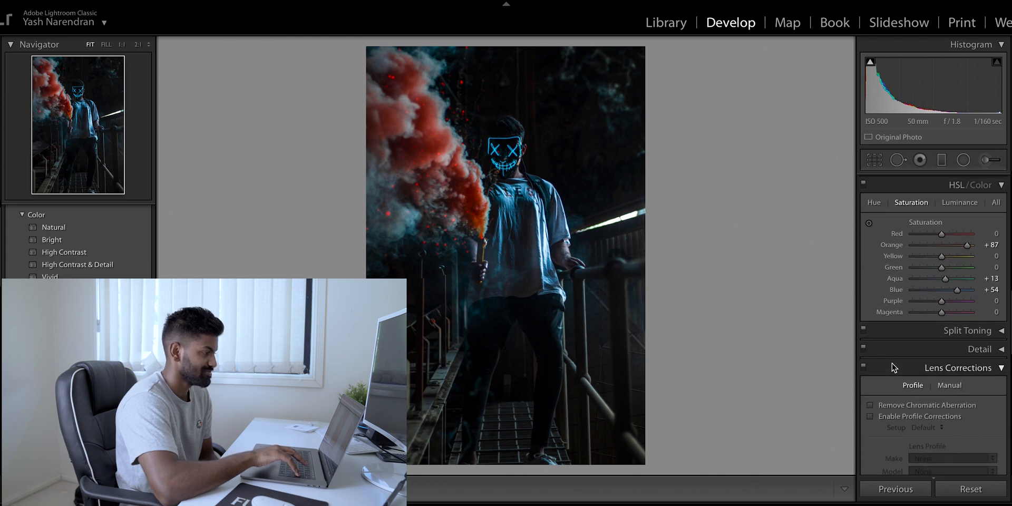
pyautogui.press('\\')
pyautogui.press('\\')
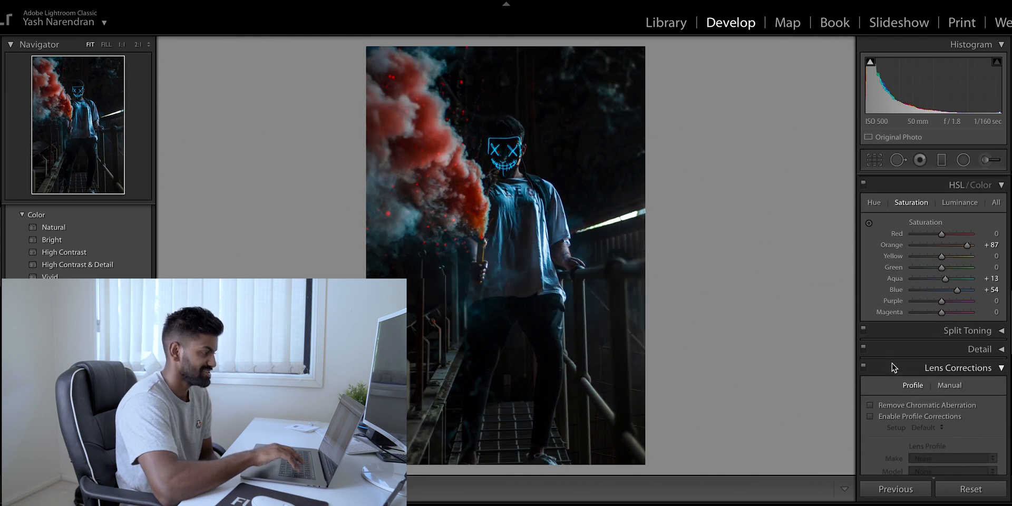
pyautogui.press('\\')
pyautogui.press('\\')
# Skip the Split Toning settings and expand the Detail settings for sharpening and noise reduction
pyautogui.scroll(-4, 910, 407)
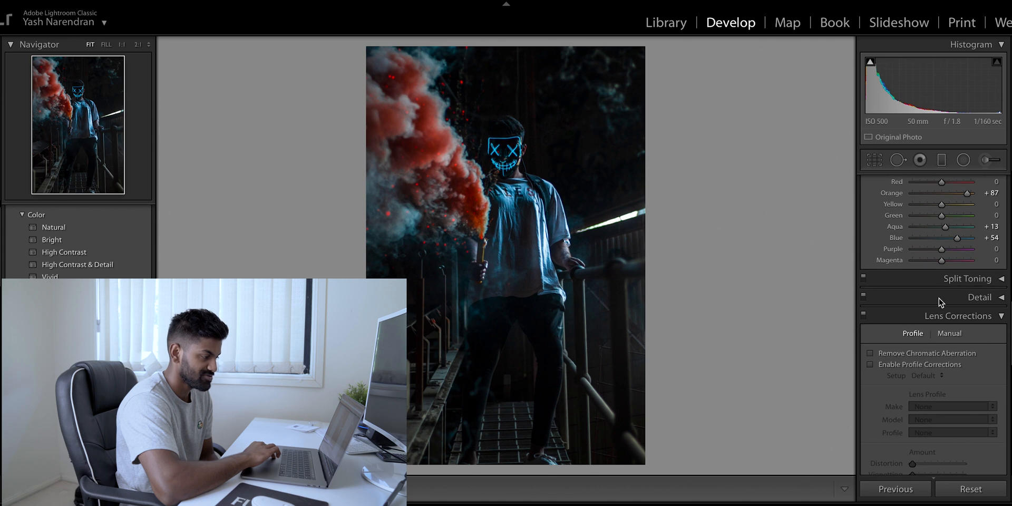
pyautogui.doubleClick(941, 280)
pyautogui.click(937, 279)
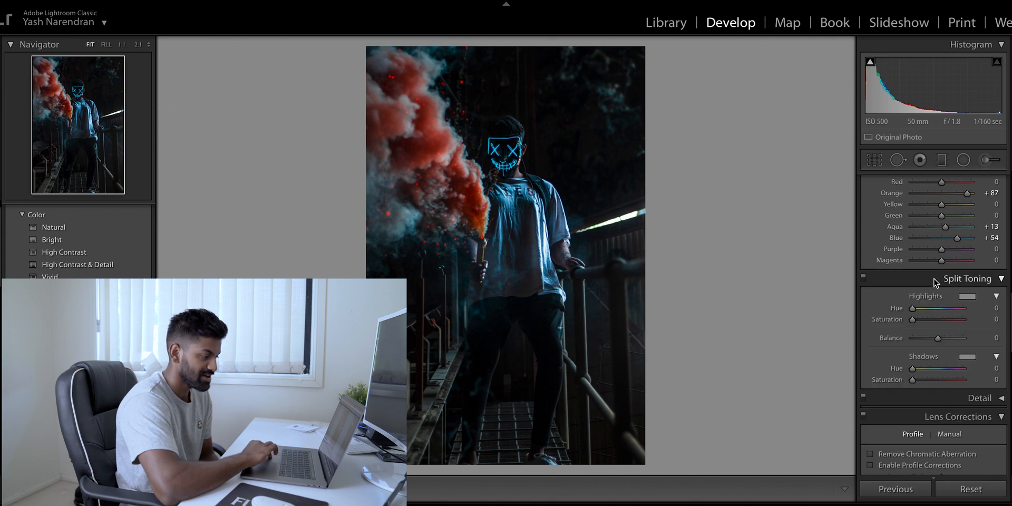
pyautogui.click(926, 282)
pyautogui.click(930, 295)
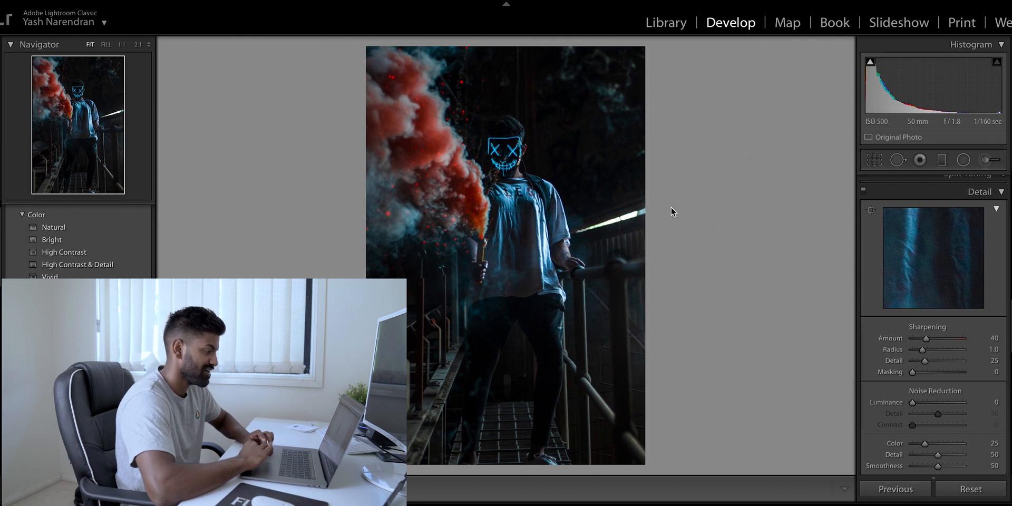
# Set the sharpening amount to 25 and the luminance noise reduction to 12
pyautogui.scroll(2, 510, 165)
pyautogui.scroll(-5, 510, 165)
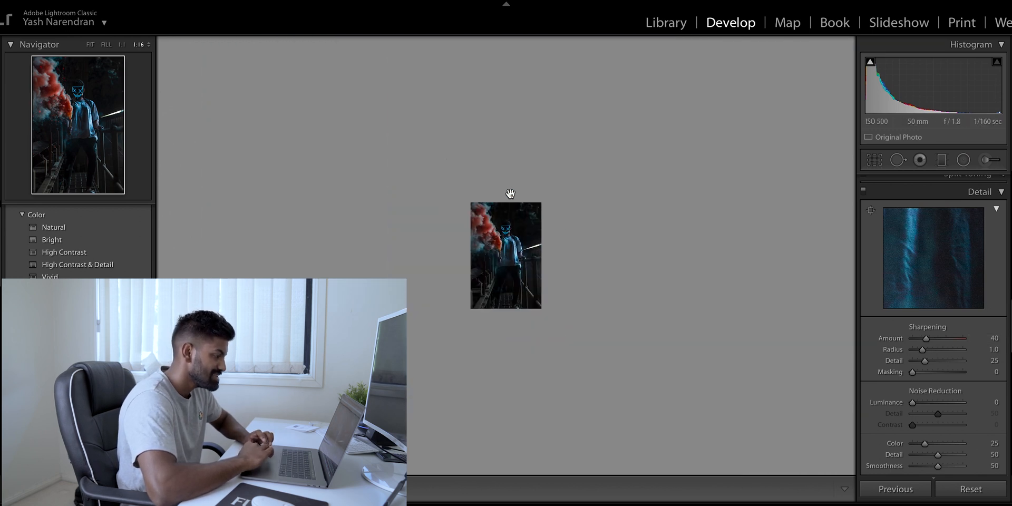
pyautogui.scroll(6, 510, 193)
pyautogui.moveTo(524, 226); pyautogui.dragTo(526, 363)
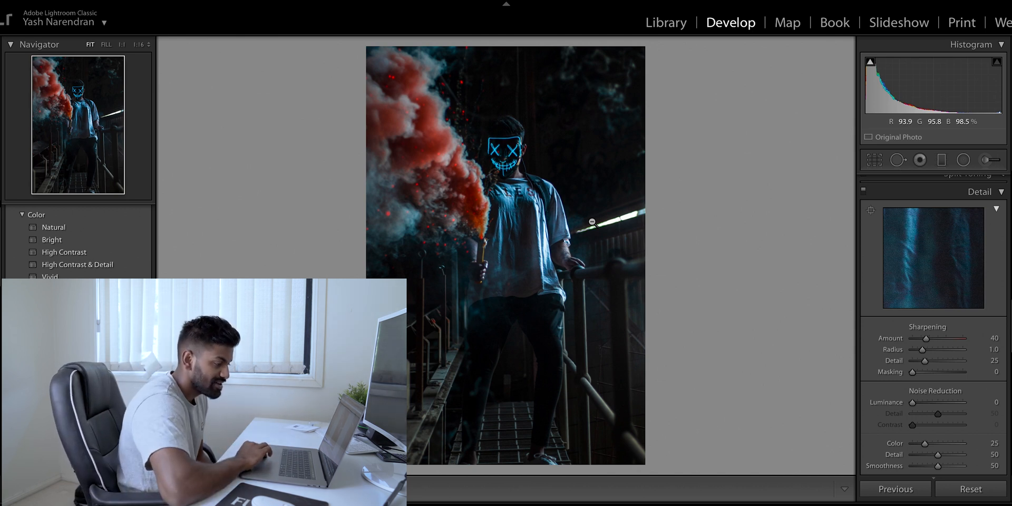
pyautogui.doubleClick(927, 341)
pyautogui.moveTo(915, 404); pyautogui.dragTo(918, 404)
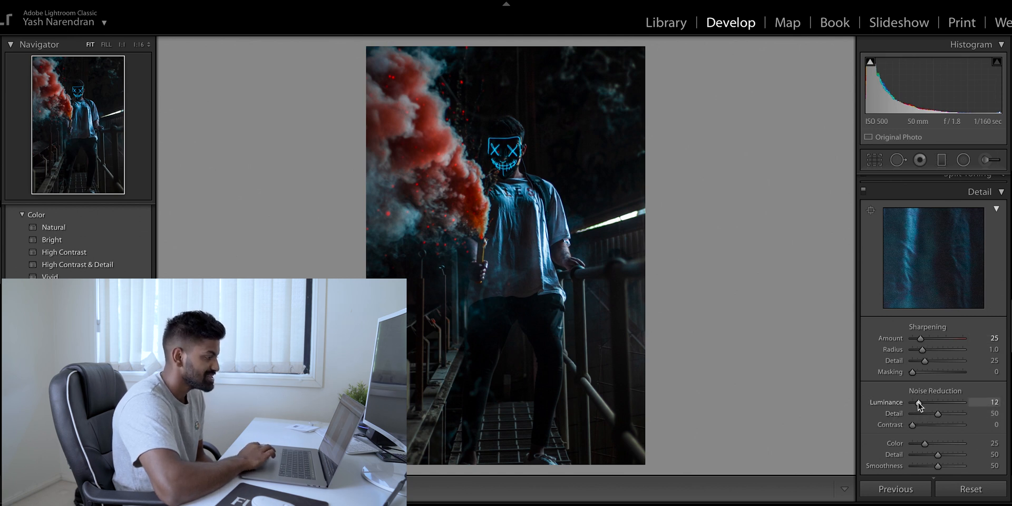
# Set the Detail value of the luminance noise reduction to 30
pyautogui.moveTo(937, 413); pyautogui.dragTo(927, 416)
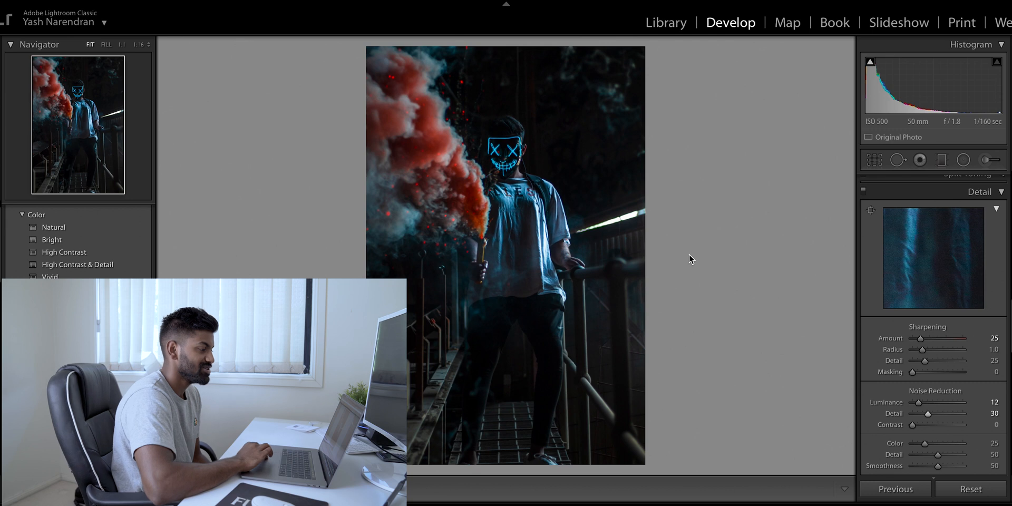
# Try the Level Upright correction in the Transform settings and switch Upright back to Off
pyautogui.scroll(-3, 874, 330)
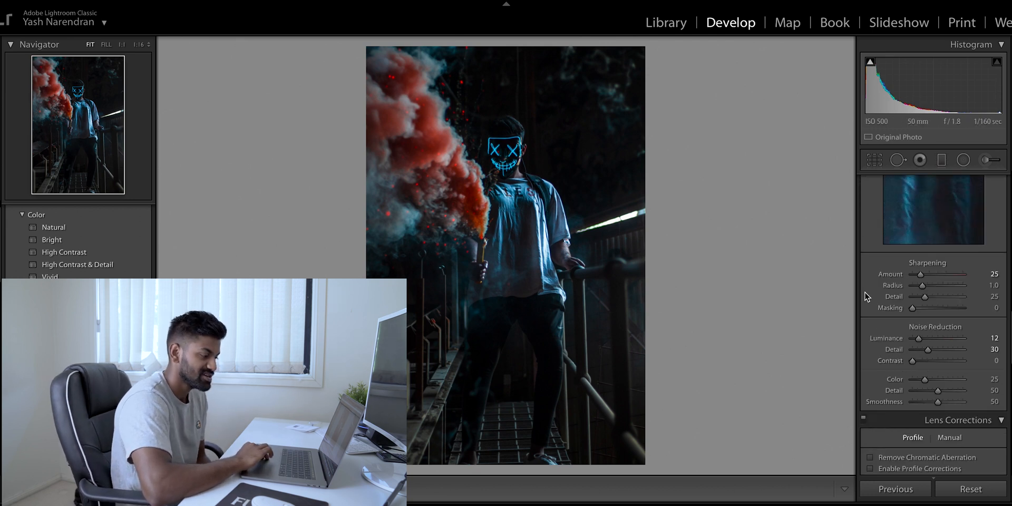
pyautogui.scroll(-5, 949, 403)
pyautogui.scroll(-2, 931, 348)
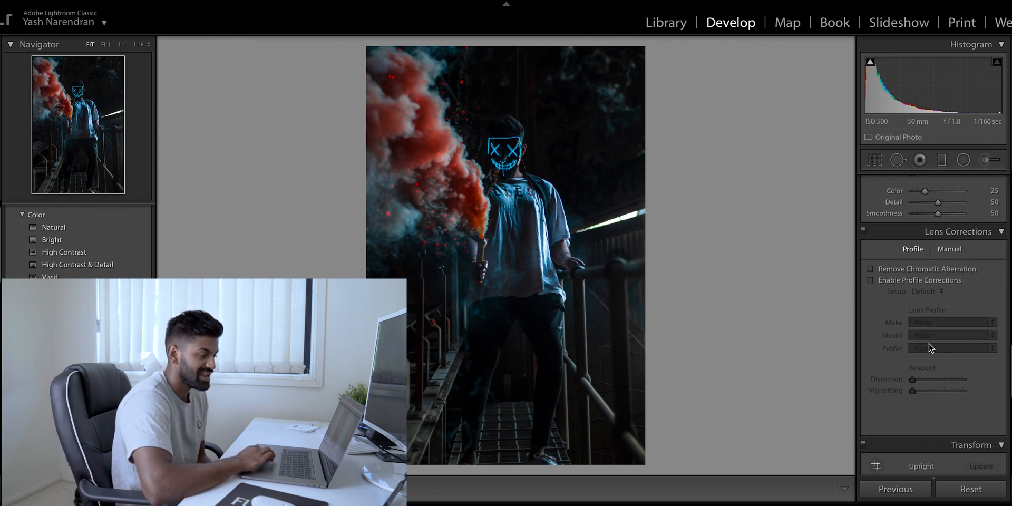
pyautogui.scroll(-5, 896, 327)
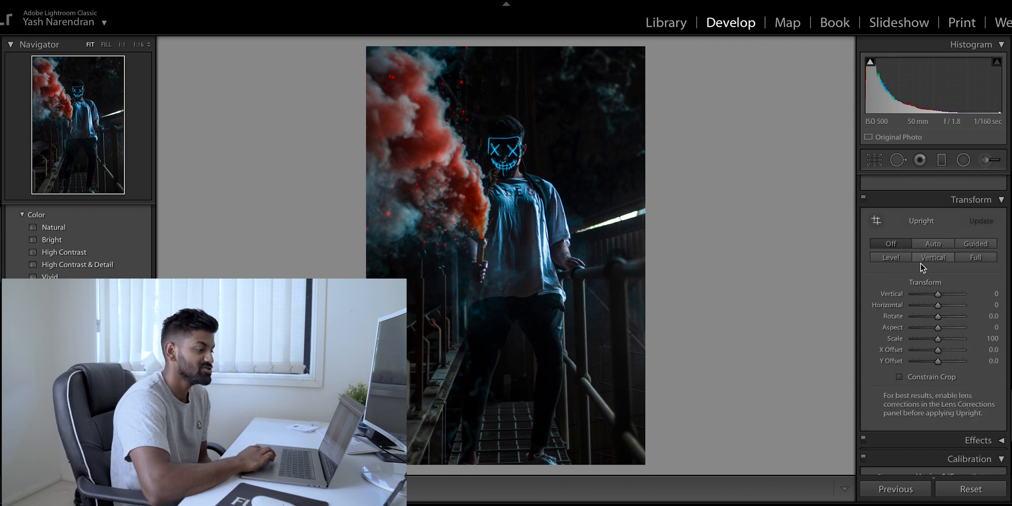
pyautogui.click(890, 258)
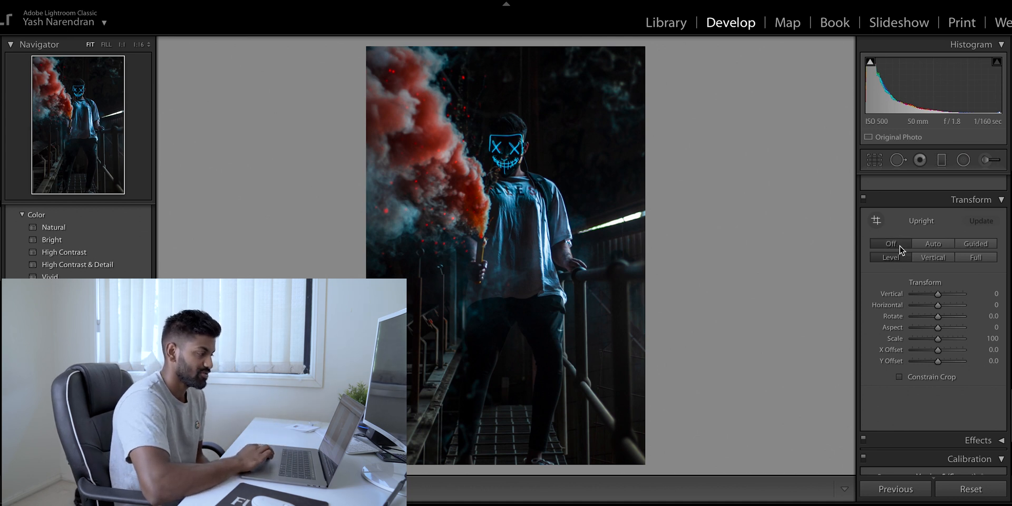
pyautogui.click(899, 248)
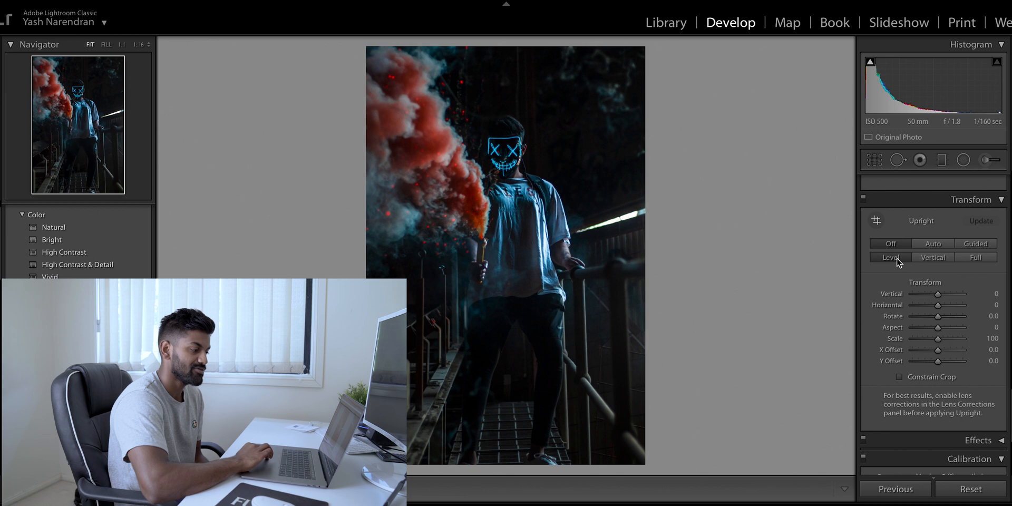
pyautogui.click(896, 257)
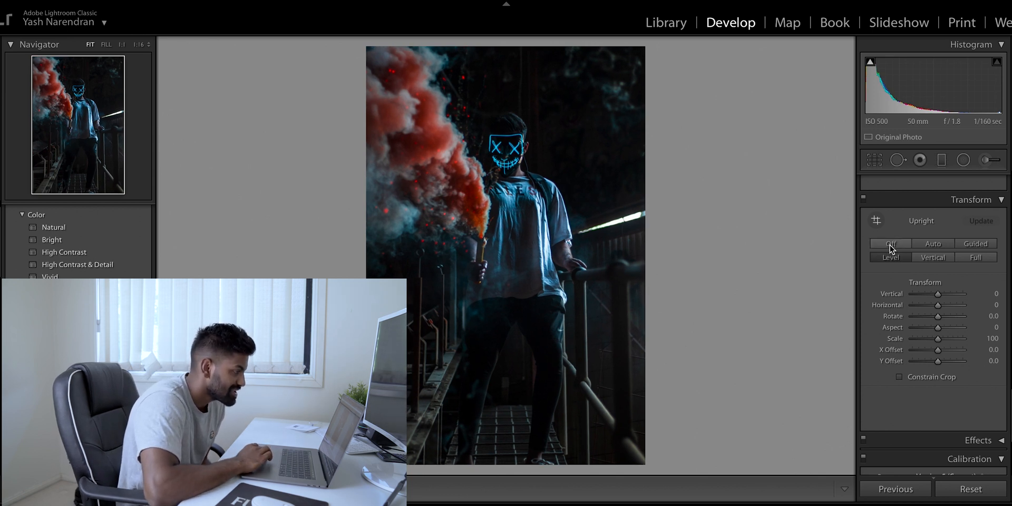
pyautogui.click(891, 248)
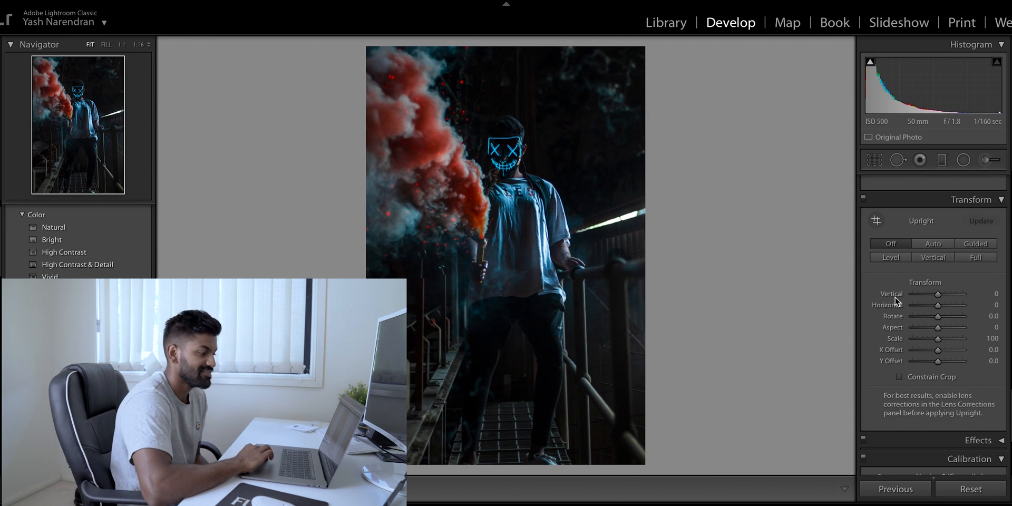
# Try straightening the photo with the crop angle, then reset the angle to 0 and close the crop tool
pyautogui.scroll(15, 895, 288)
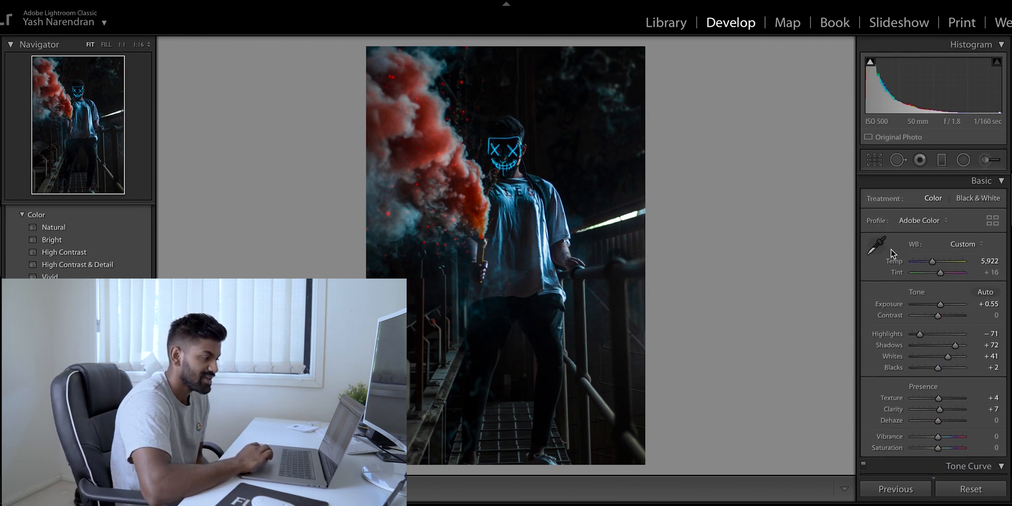
pyautogui.press('r')
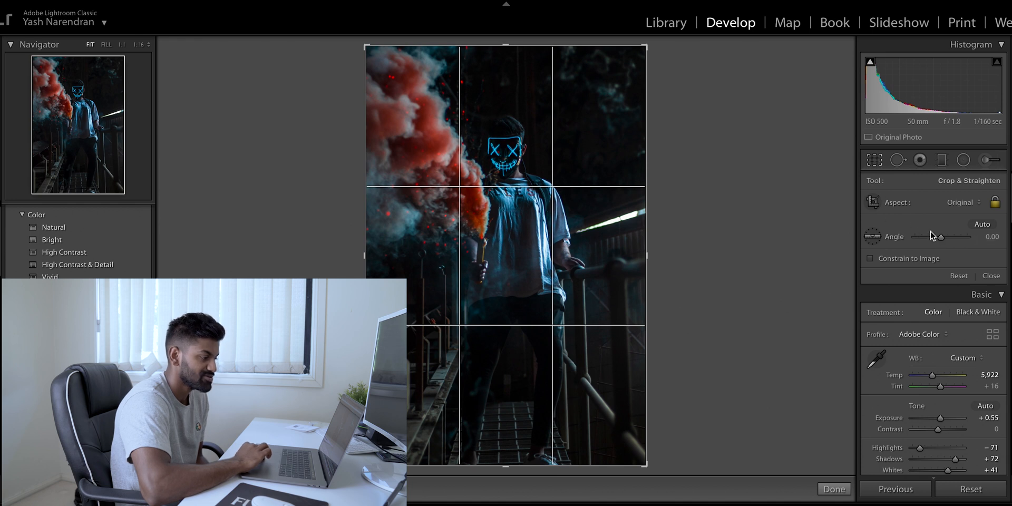
pyautogui.moveTo(941, 237); pyautogui.dragTo(940, 237)
pyautogui.click(993, 236)
pyautogui.write('0')
pyautogui.press('Return')
pyautogui.click(829, 492)
# Set the Blue Primary calibration to Hue −32 and Saturation +11 to turn the blues teal
pyautogui.scroll(-15, 963, 425)
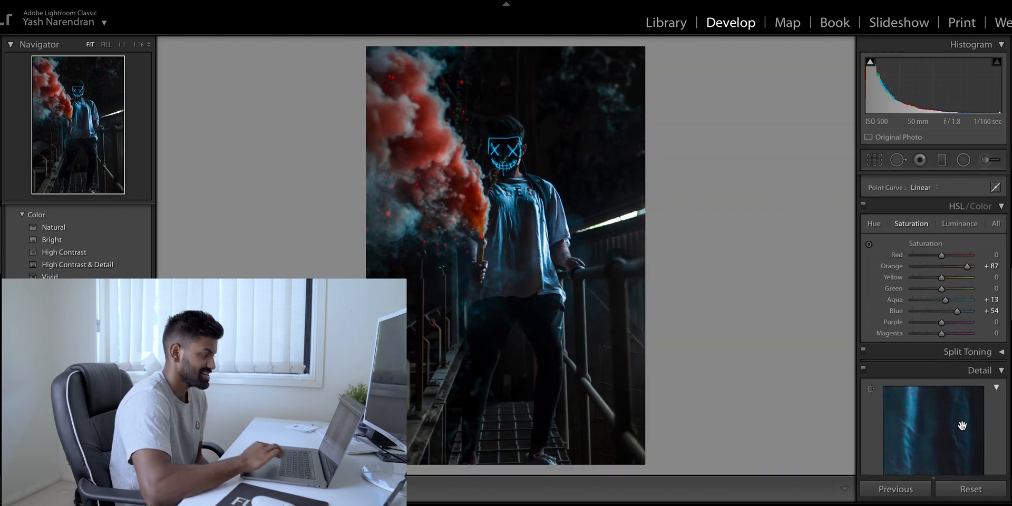
pyautogui.scroll(-5, 962, 428)
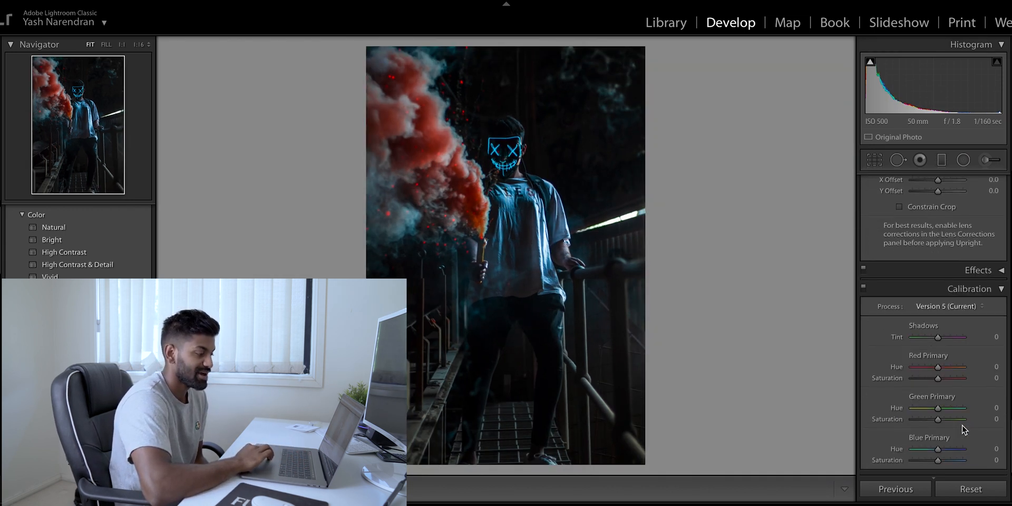
pyautogui.scroll(3, 963, 428)
pyautogui.scroll(3, 962, 424)
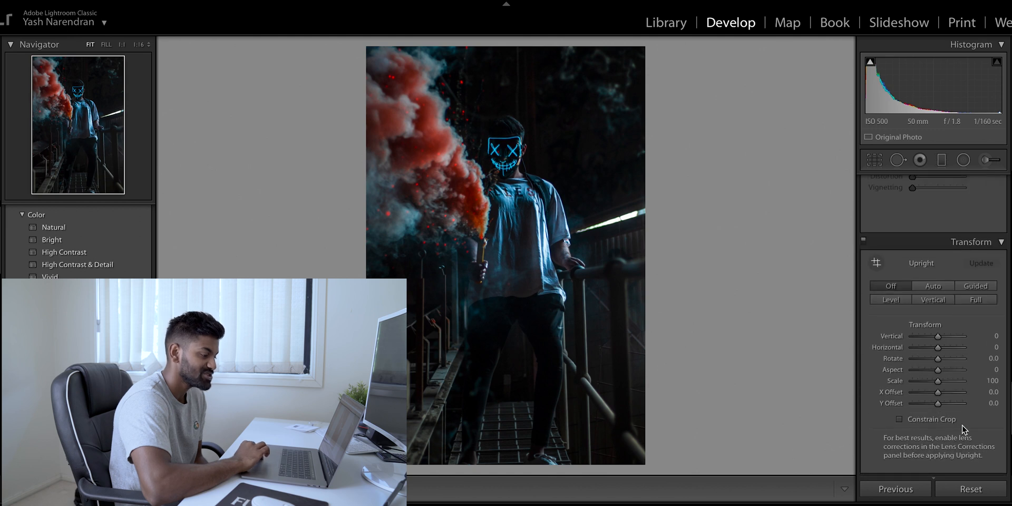
pyautogui.scroll(-8, 962, 425)
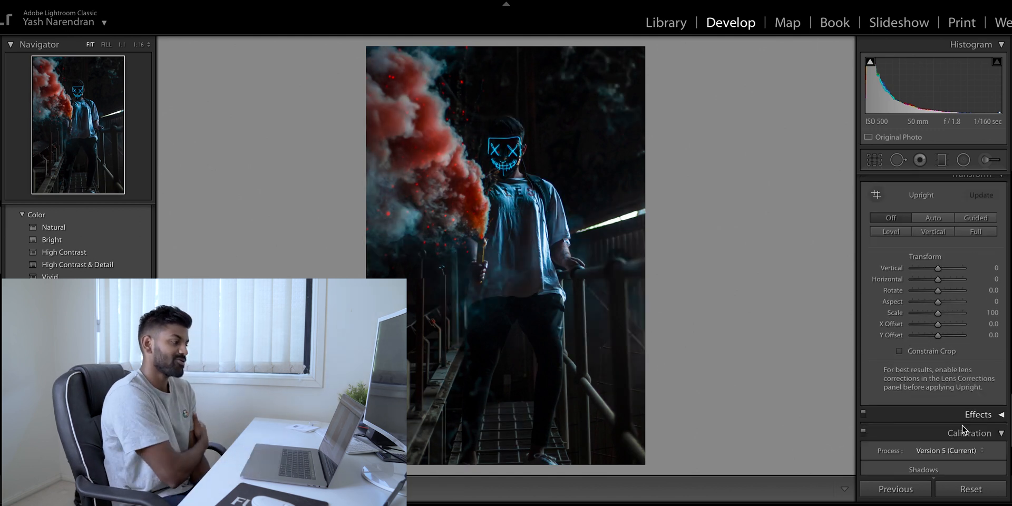
pyautogui.click(975, 290)
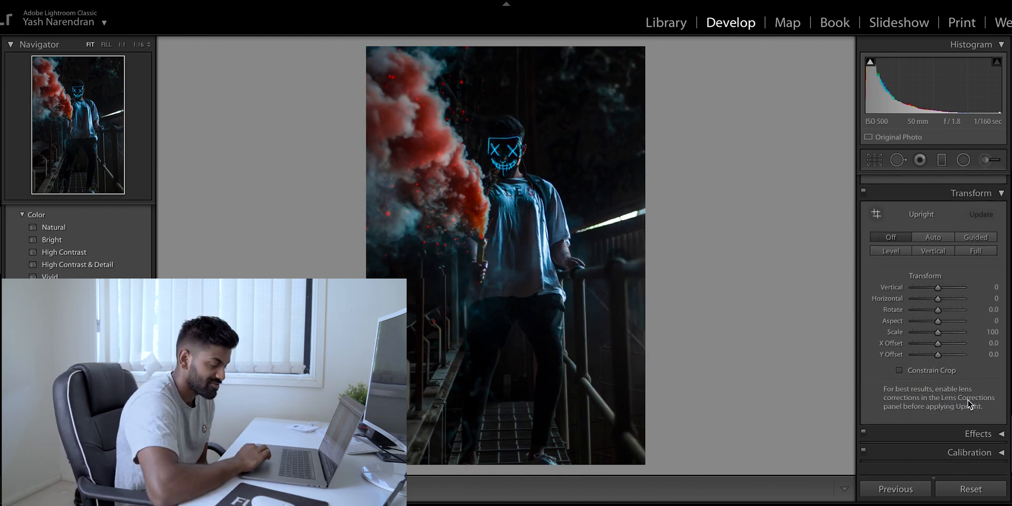
pyautogui.click(1001, 461)
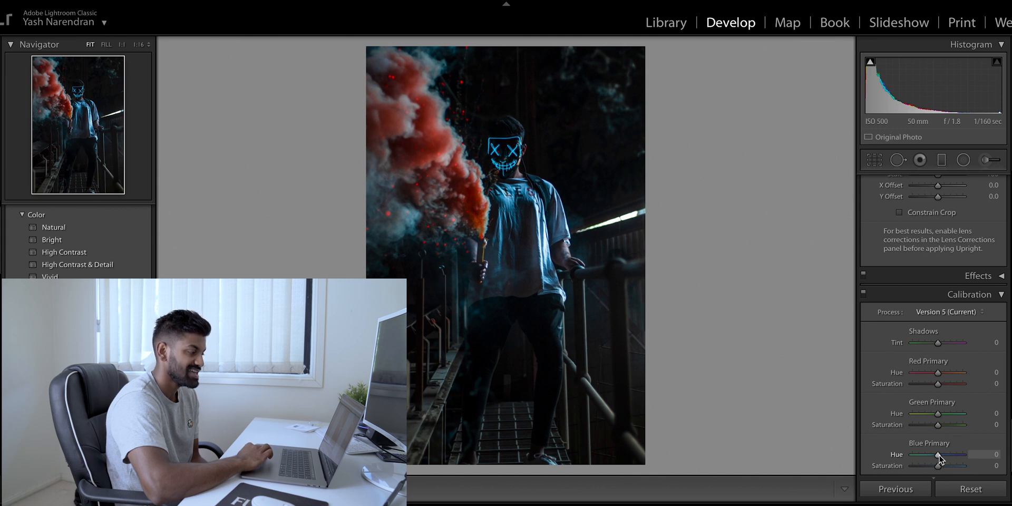
pyautogui.moveTo(939, 459)
pyautogui.mouseDown()
pyautogui.moveTo(928, 455)
pyautogui.moveTo(940, 466)
pyautogui.mouseUp()
pyautogui.scroll(10, 945, 398)
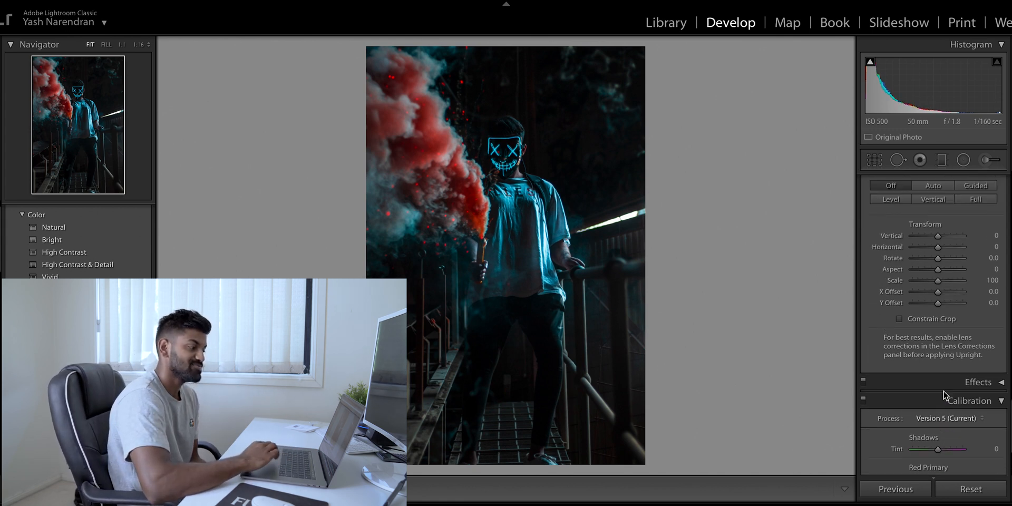
pyautogui.scroll(-10, 944, 395)
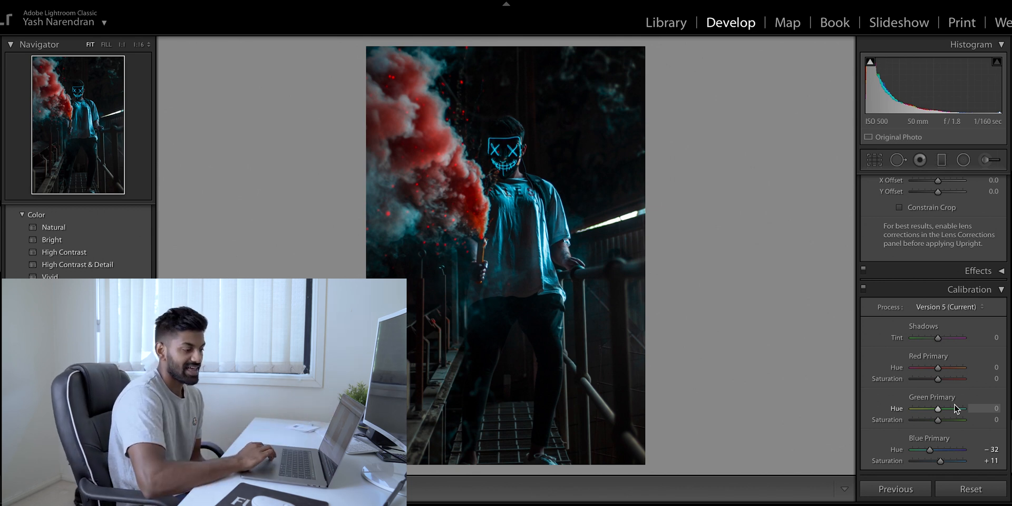
# Look at the yellow-smoke photo, return to the red-smoke portrait and compare its edit with the original
pyautogui.scroll(10, 954, 403)
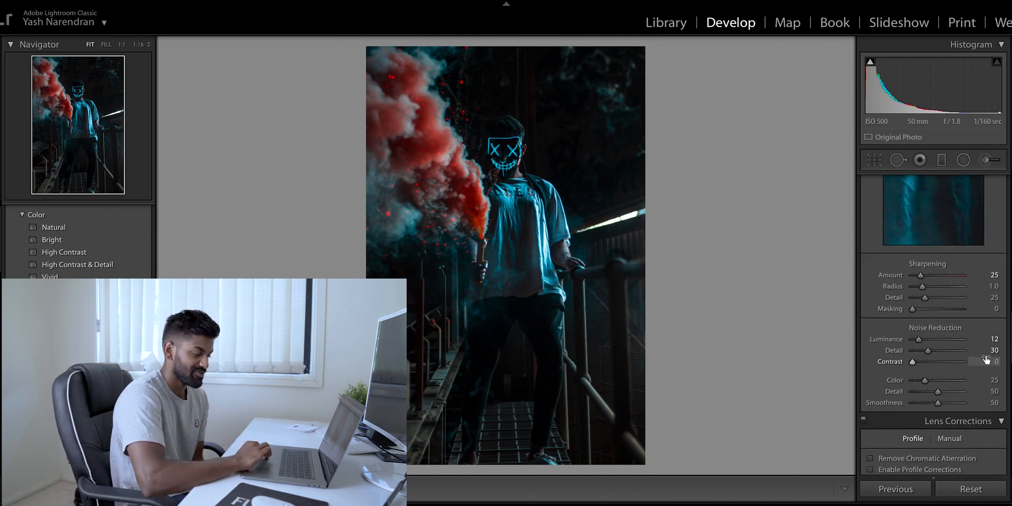
pyautogui.scroll(10, 985, 357)
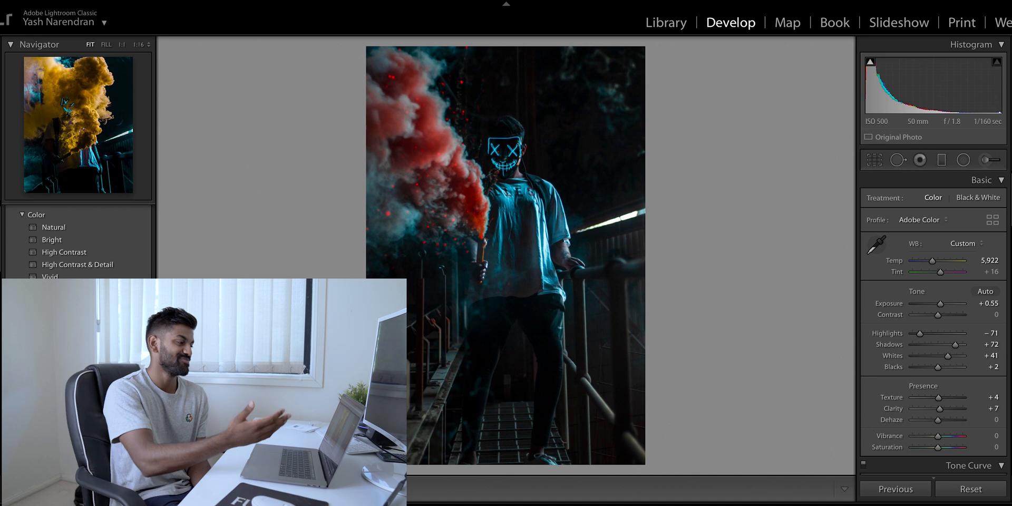
pyautogui.press('Right')
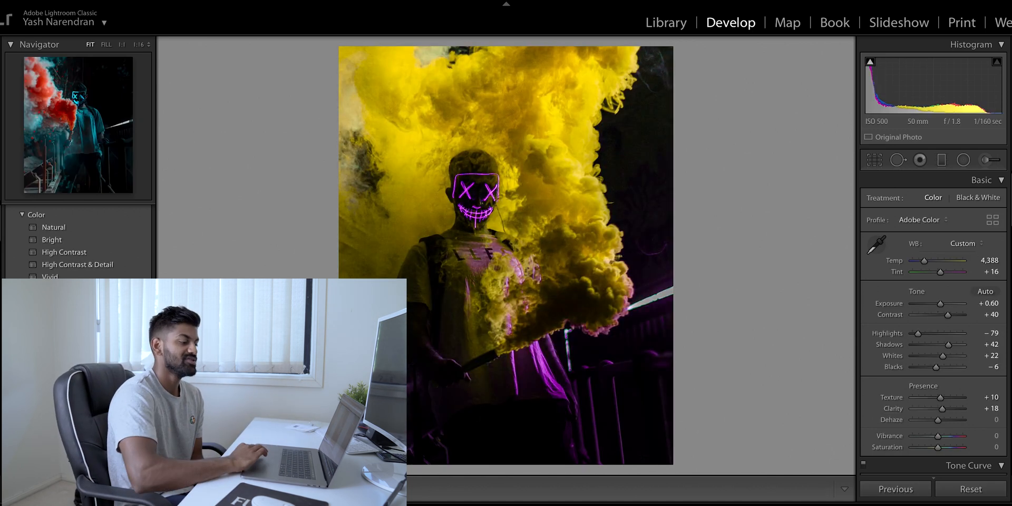
pyautogui.scroll(-10, 956, 387)
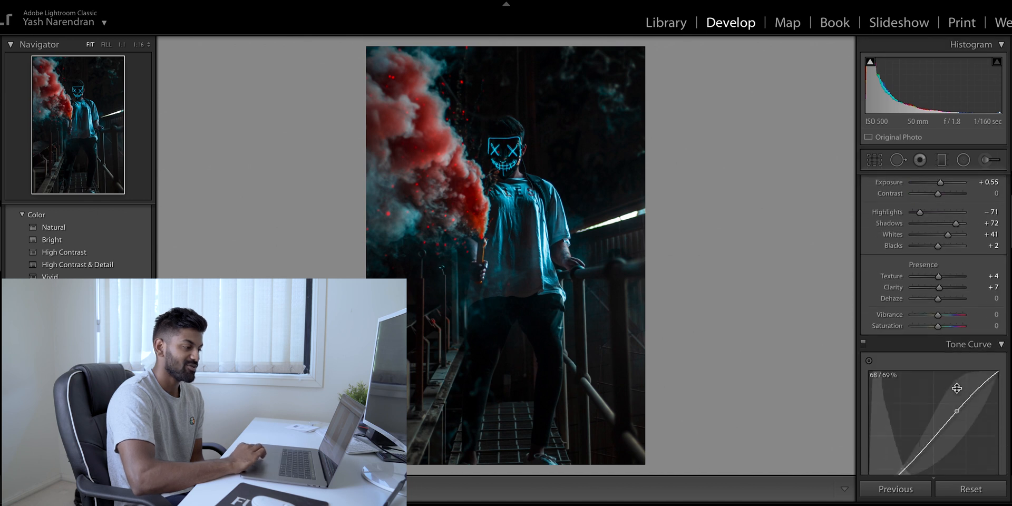
pyautogui.scroll(-12, 957, 388)
pyautogui.scroll(20, 956, 388)
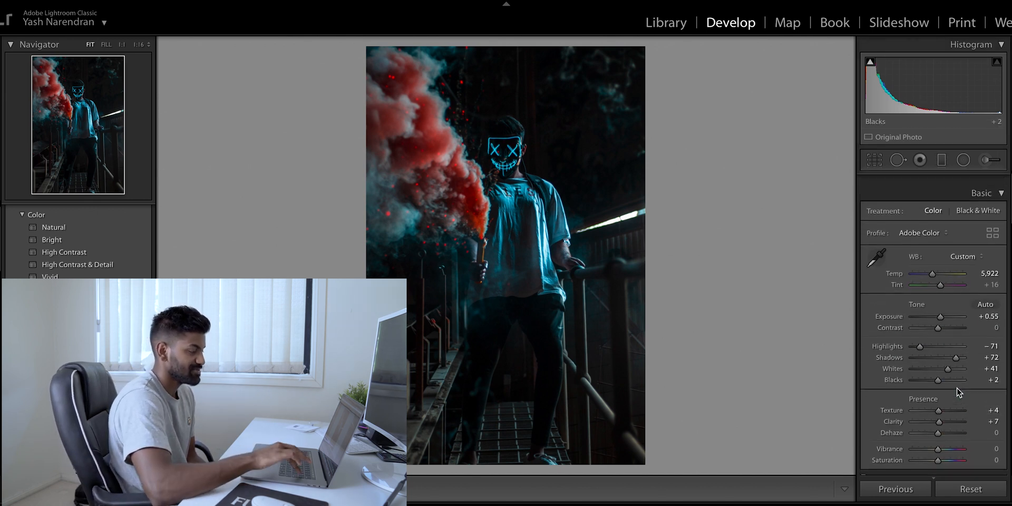
pyautogui.press('\\')
pyautogui.press('\\')
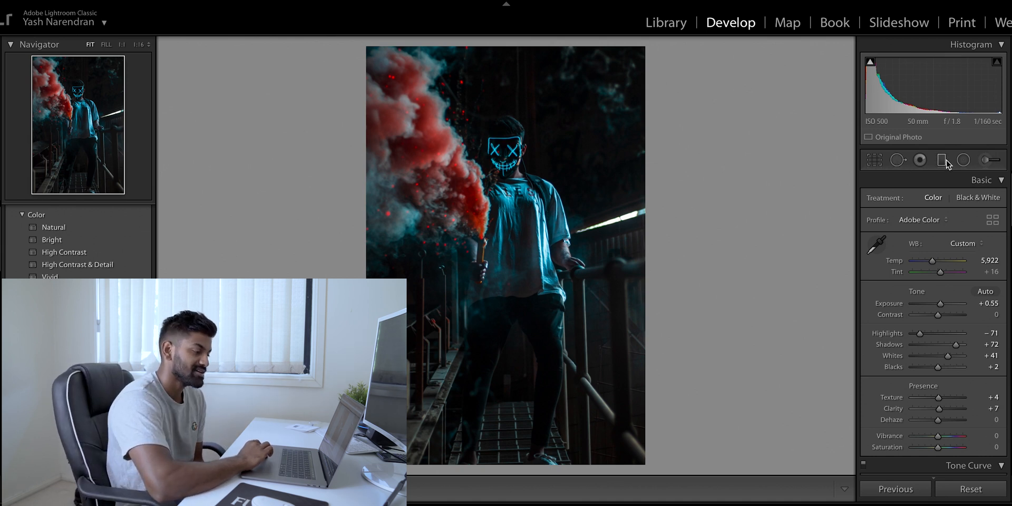
# Paint an Adjustment Brush mask of size 1.9 over the neon lines of the face mask and check its overlay
pyautogui.click(985, 163)
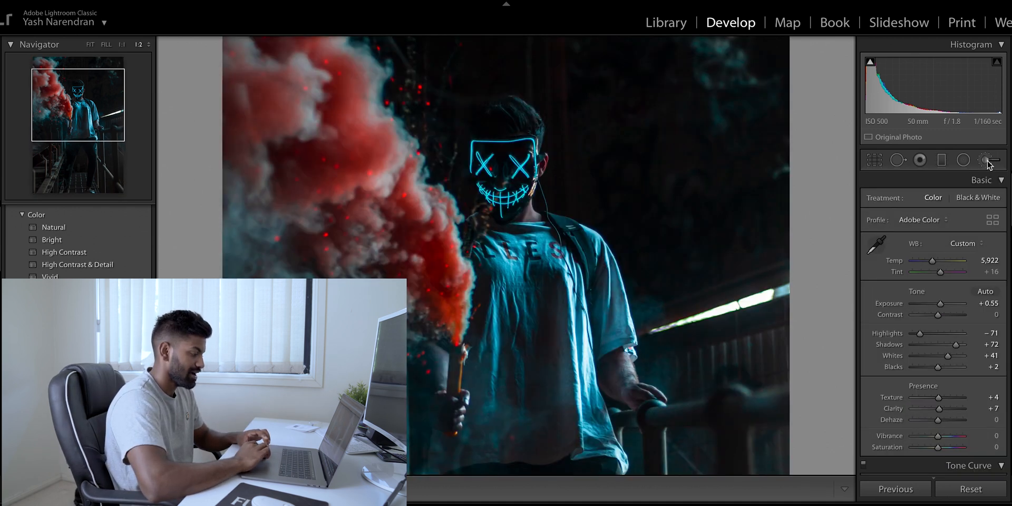
pyautogui.click(987, 161)
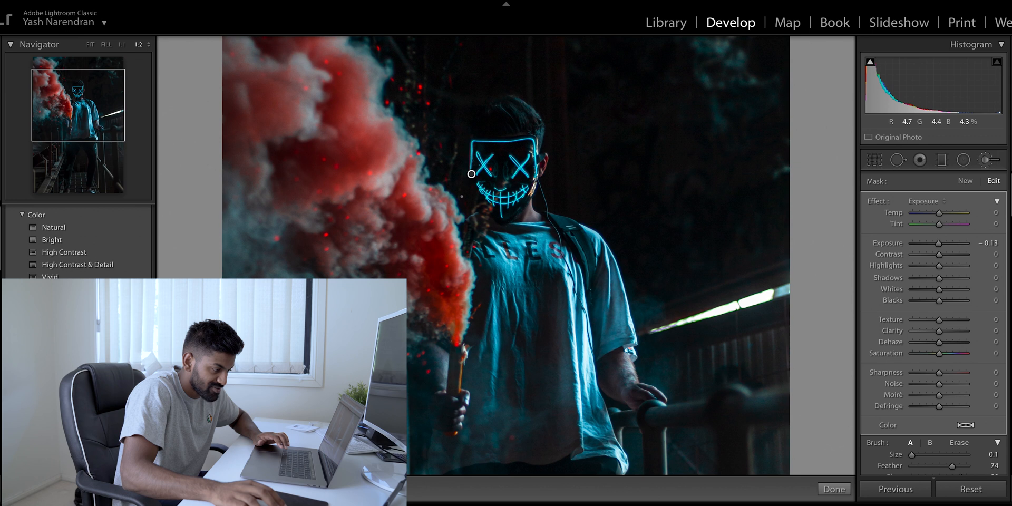
pyautogui.hotkey('ctrl', 'z')
pyautogui.moveTo(912, 455); pyautogui.dragTo(913, 455)
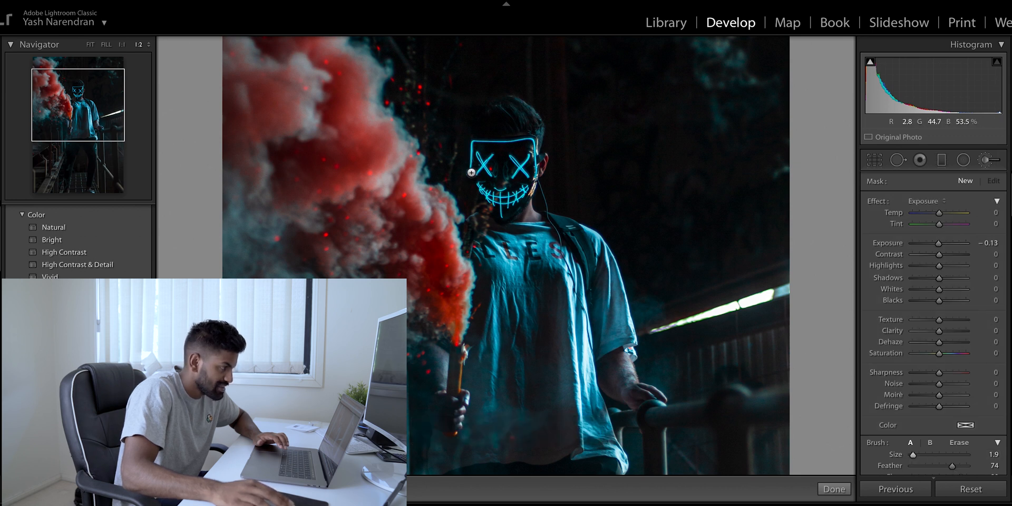
pyautogui.moveTo(471, 160)
pyautogui.mouseDown()
pyautogui.moveTo(473, 147)
pyautogui.moveTo(490, 140)
pyautogui.moveTo(532, 141)
pyautogui.moveTo(528, 177)
pyautogui.mouseUp()
pyautogui.moveTo(528, 155)
pyautogui.mouseDown()
pyautogui.moveTo(479, 185)
pyautogui.moveTo(518, 191)
pyautogui.moveTo(478, 189)
pyautogui.moveTo(501, 217)
pyautogui.mouseUp()
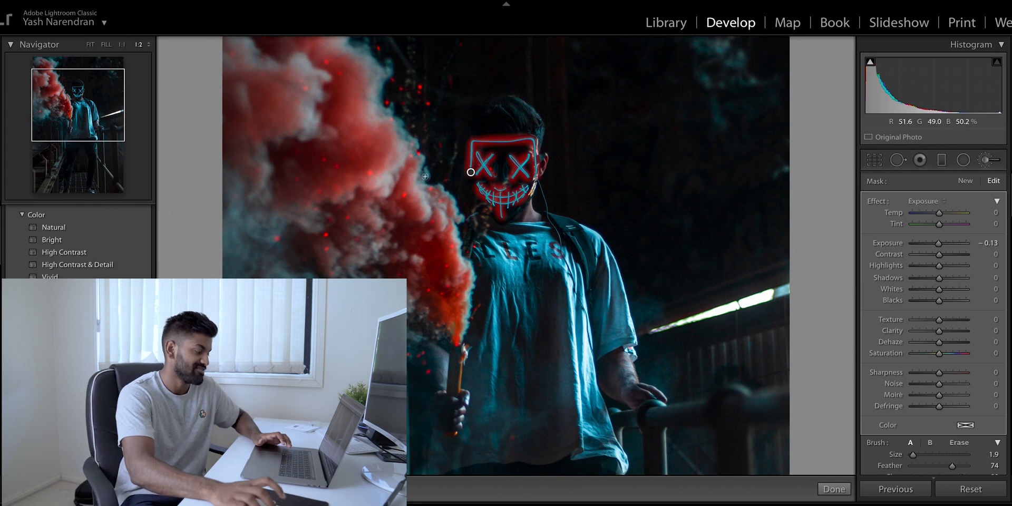
pyautogui.press('o')
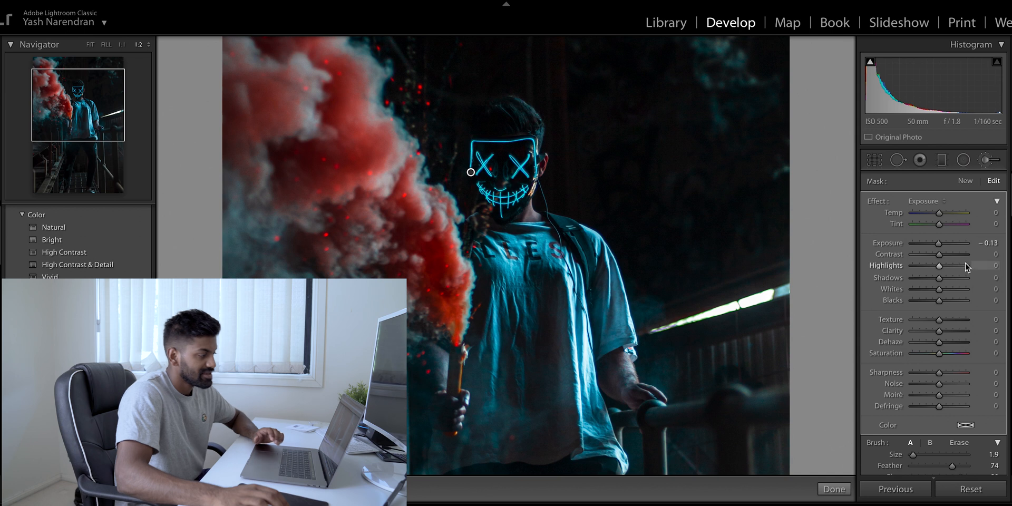
# Set the brushed neon lines to Exposure 0.93, Clarity 40 and a blue tint with hue 240 and saturation 85%
pyautogui.moveTo(938, 243)
pyautogui.mouseDown()
pyautogui.moveTo(967, 244)
pyautogui.moveTo(946, 232)
pyautogui.mouseUp()
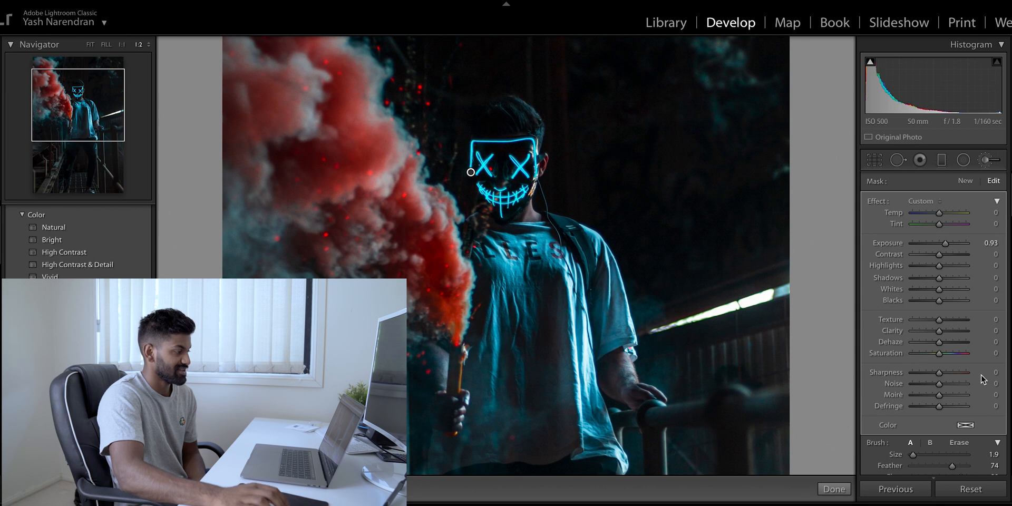
pyautogui.click(966, 425)
pyautogui.click(861, 429)
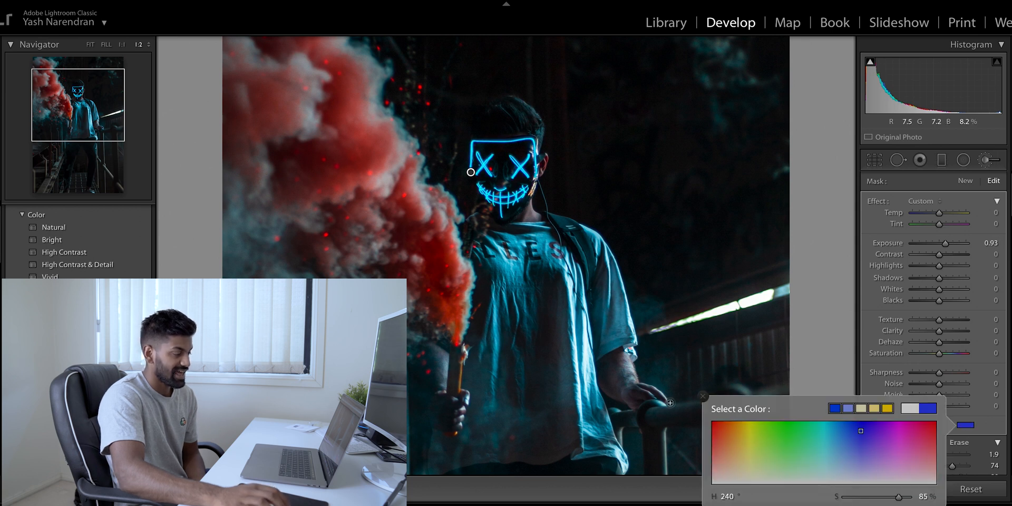
pyautogui.click(703, 396)
pyautogui.moveTo(939, 332); pyautogui.dragTo(925, 332)
pyautogui.click(950, 331)
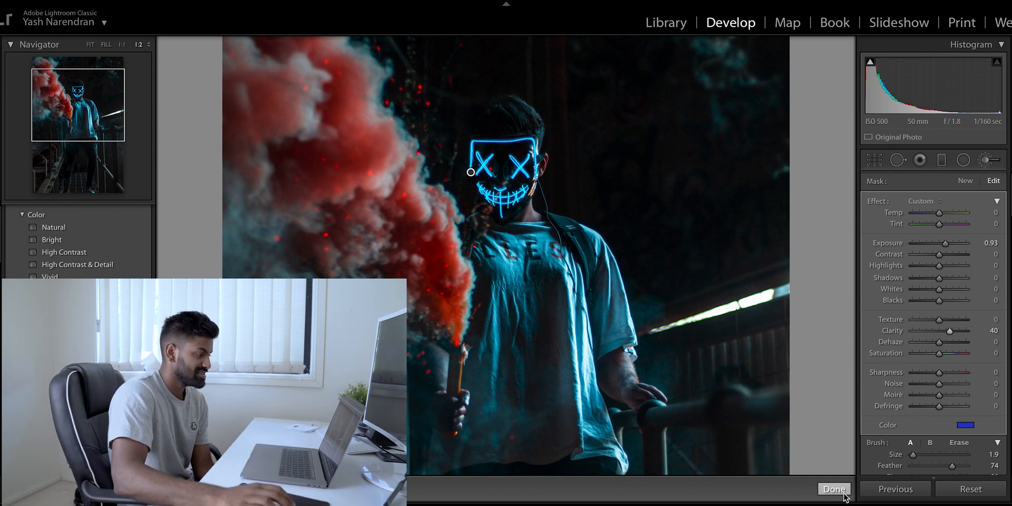
# Delete the brush adjustment from the neon face mask and close the Adjustment Brush
pyautogui.rightClick(470, 172)
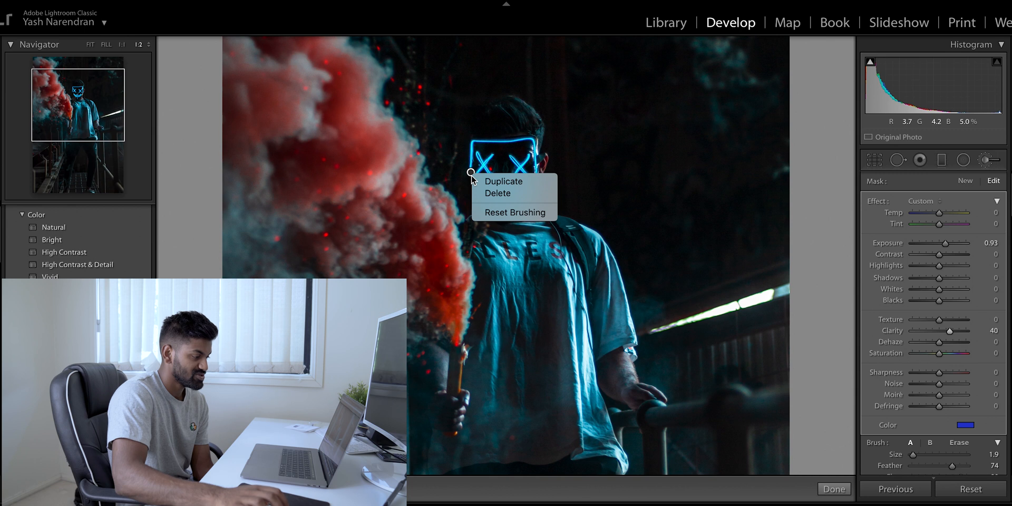
pyautogui.click(488, 194)
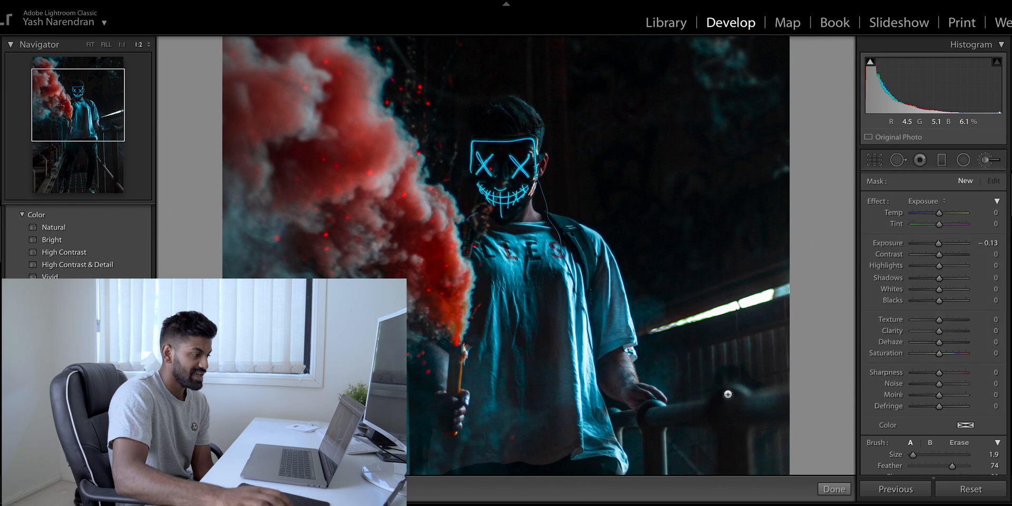
pyautogui.click(834, 489)
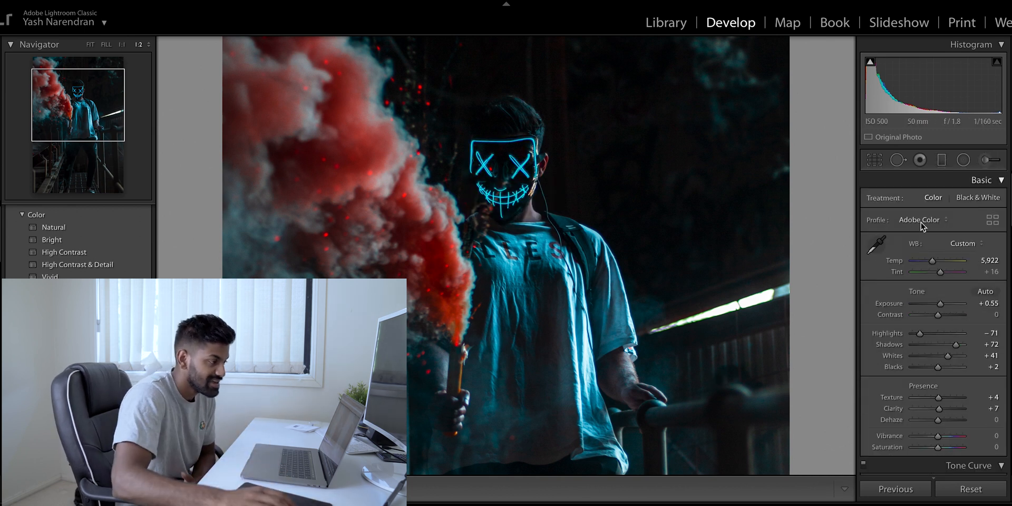
# Add a horizontal graduated filter fading up from the photo's lower edge to the waist, check its mask overlay and lower its exposure
pyautogui.click(943, 161)
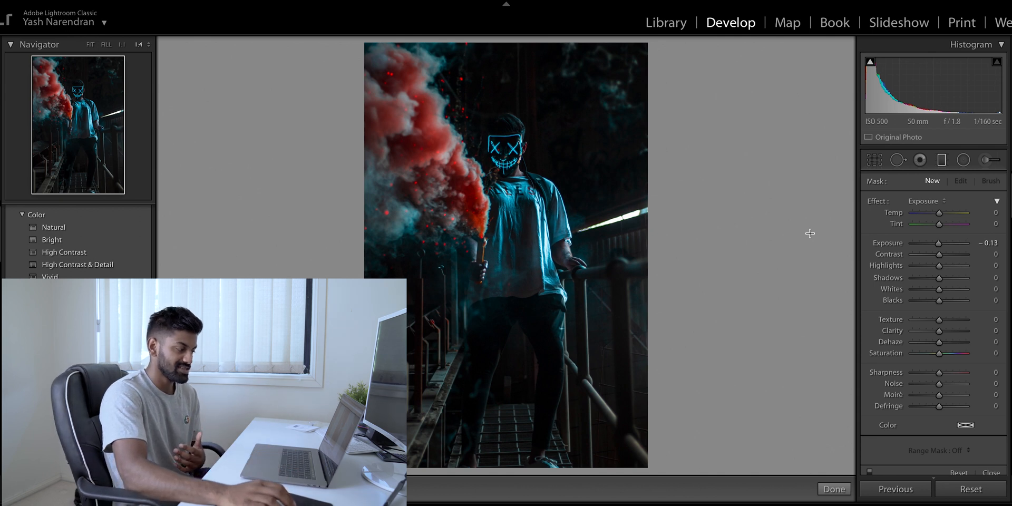
pyautogui.moveTo(346, 290); pyautogui.dragTo(348, 460)
pyautogui.moveTo(390, 374); pyautogui.dragTo(303, 376)
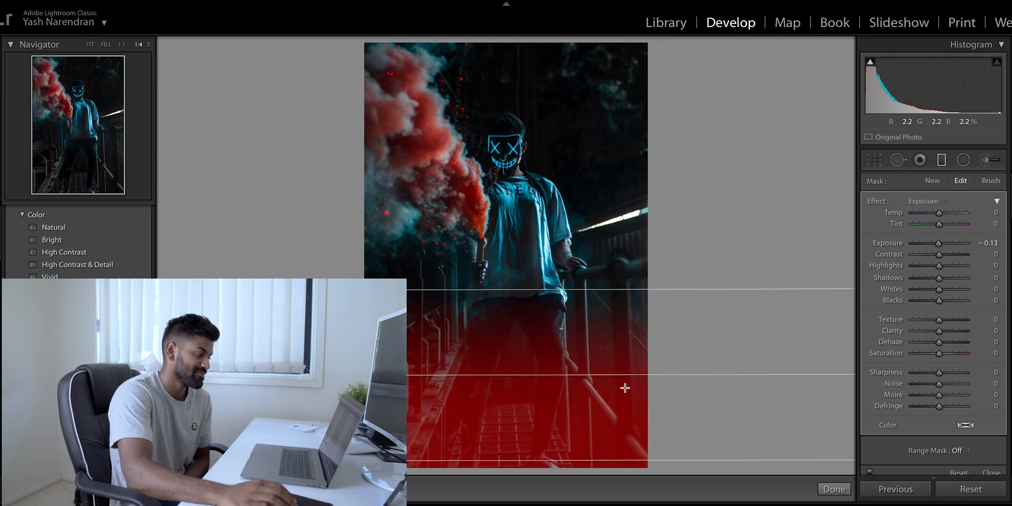
pyautogui.moveTo(390, 375); pyautogui.dragTo(390, 363)
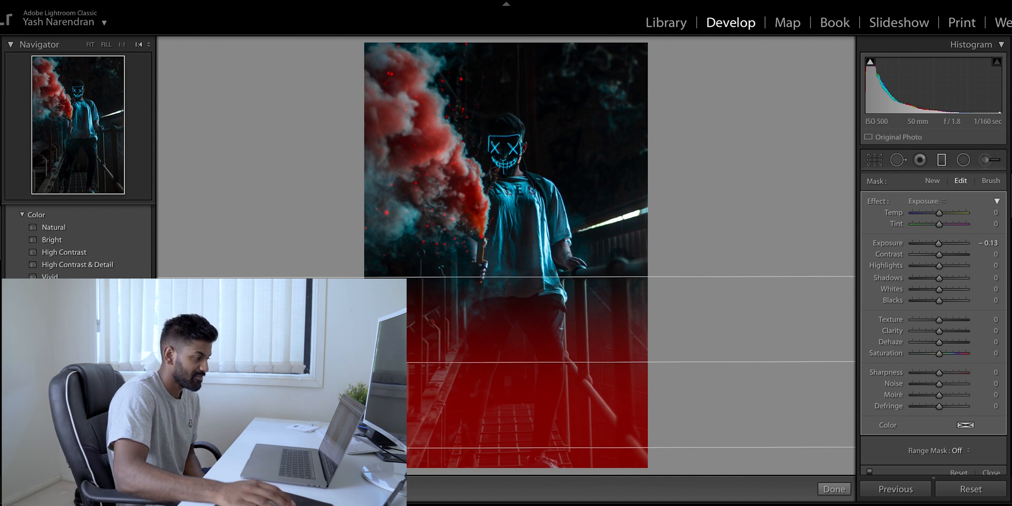
pyautogui.press('o')
pyautogui.moveTo(939, 243); pyautogui.dragTo(918, 242)
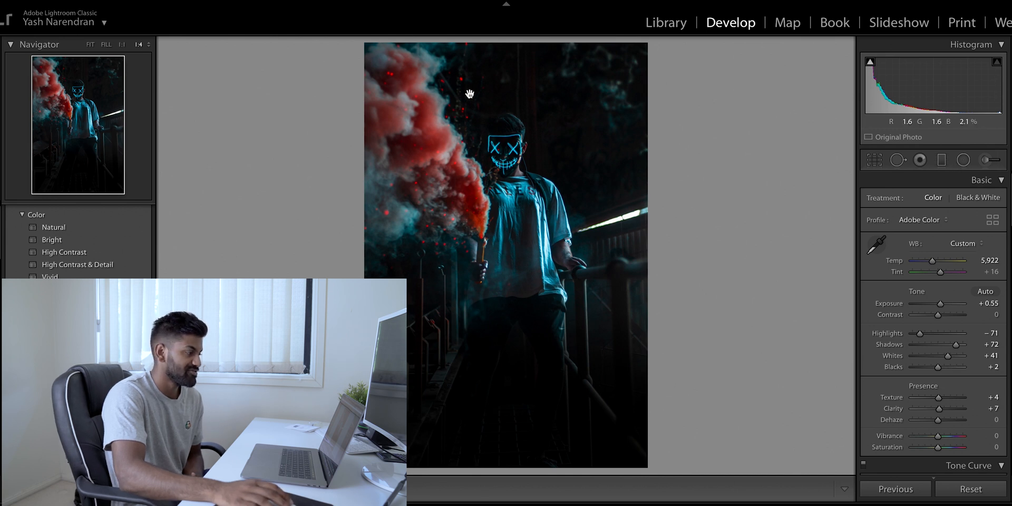
# Draw a tall radial filter around the subject's head and torso and set its Exposure to -0.78 to darken the surroundings
pyautogui.click(963, 159)
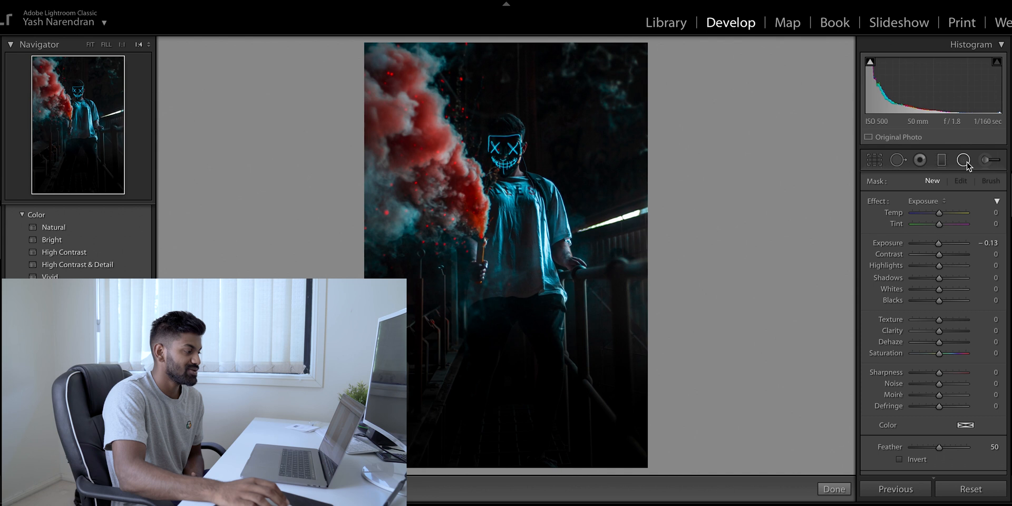
pyautogui.moveTo(510, 206); pyautogui.dragTo(565, 320)
pyautogui.moveTo(522, 260); pyautogui.dragTo(524, 264)
pyautogui.moveTo(523, 229); pyautogui.dragTo(524, 232)
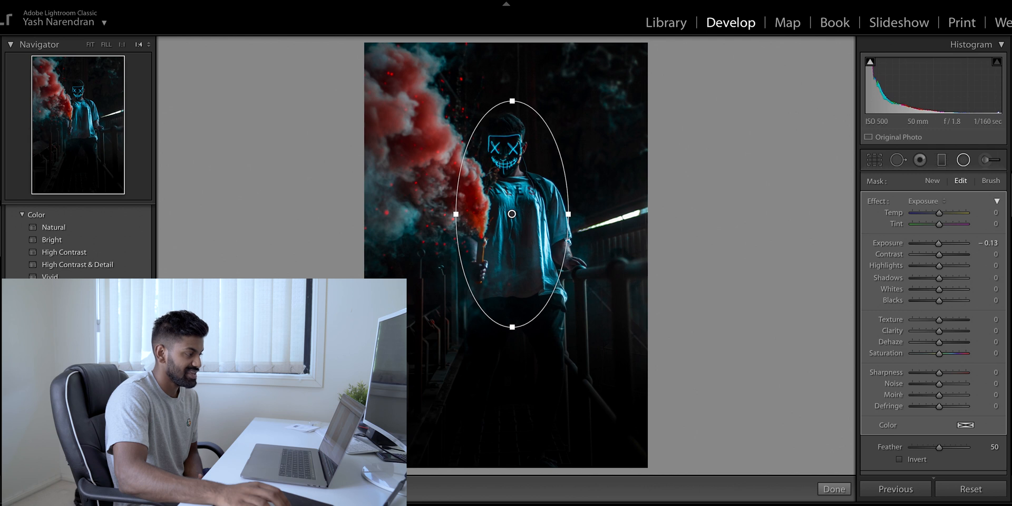
pyautogui.moveTo(938, 243); pyautogui.dragTo(934, 246)
# Duplicate the radial filter, invert the copy so it affects the subject, and reset its Exposure to 0
pyautogui.rightClick(524, 194)
pyautogui.click(553, 193)
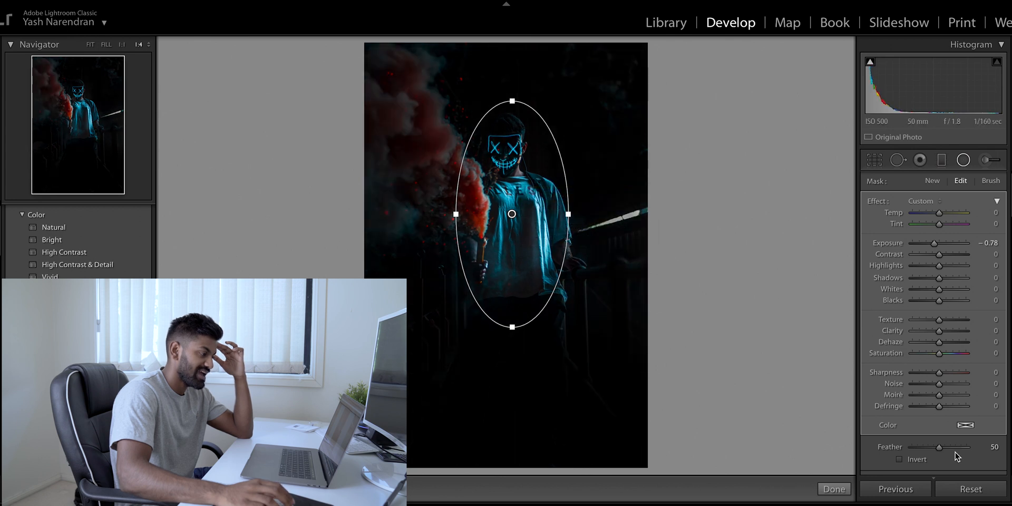
pyautogui.click(988, 243)
pyautogui.write('0')
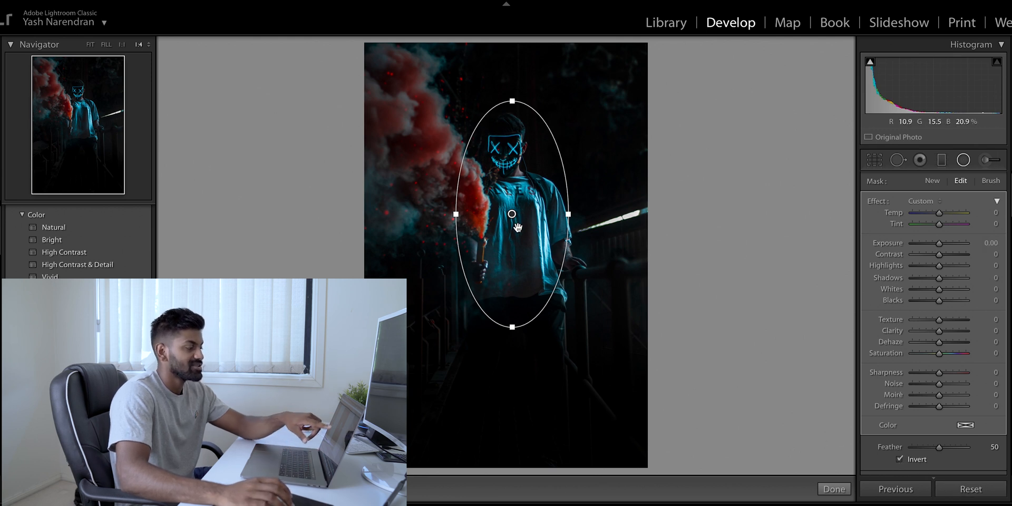
# Set the inverted radial filter to Exposure 0.18, Temp -5, Highlights 14 and Shadows 17, and finish editing it
pyautogui.moveTo(939, 243); pyautogui.dragTo(942, 245)
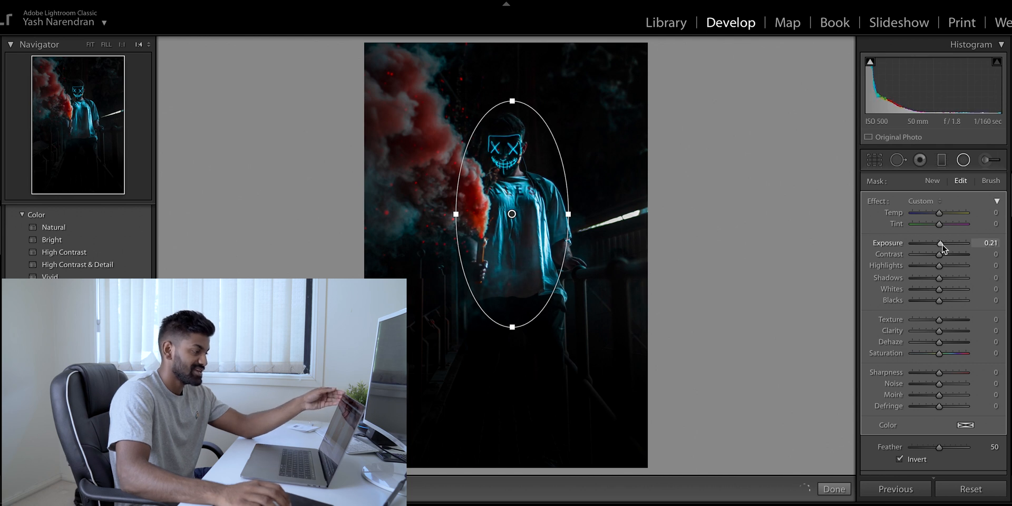
pyautogui.moveTo(939, 212); pyautogui.dragTo(935, 213)
pyautogui.moveTo(940, 265); pyautogui.dragTo(945, 265)
pyautogui.moveTo(939, 277); pyautogui.dragTo(942, 275)
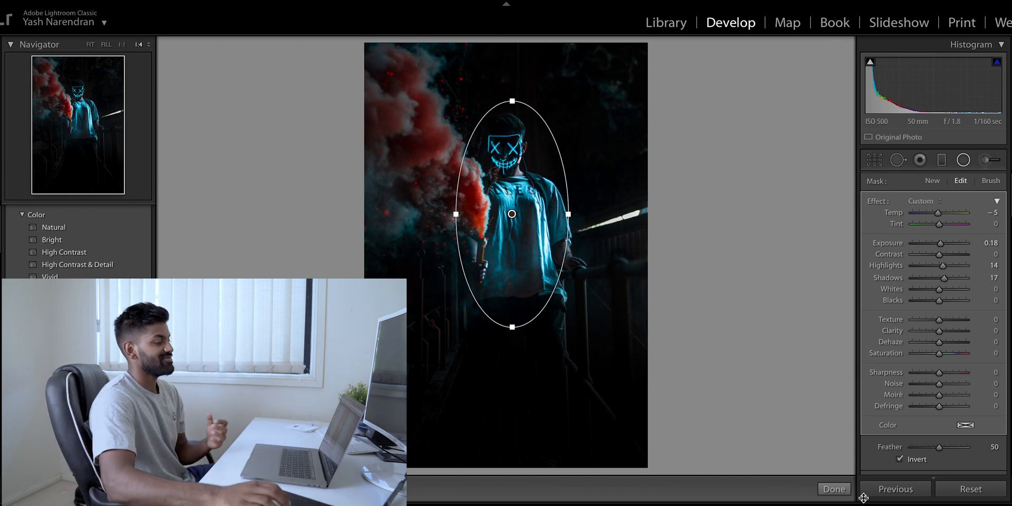
pyautogui.click(836, 490)
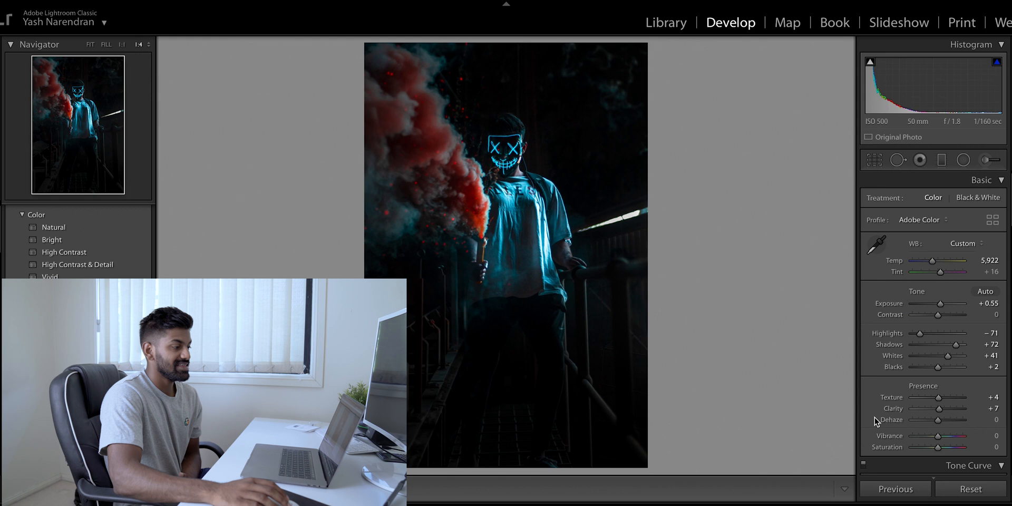
# Delete the radial filters around the subject and close the Radial Filter tool
pyautogui.click(964, 162)
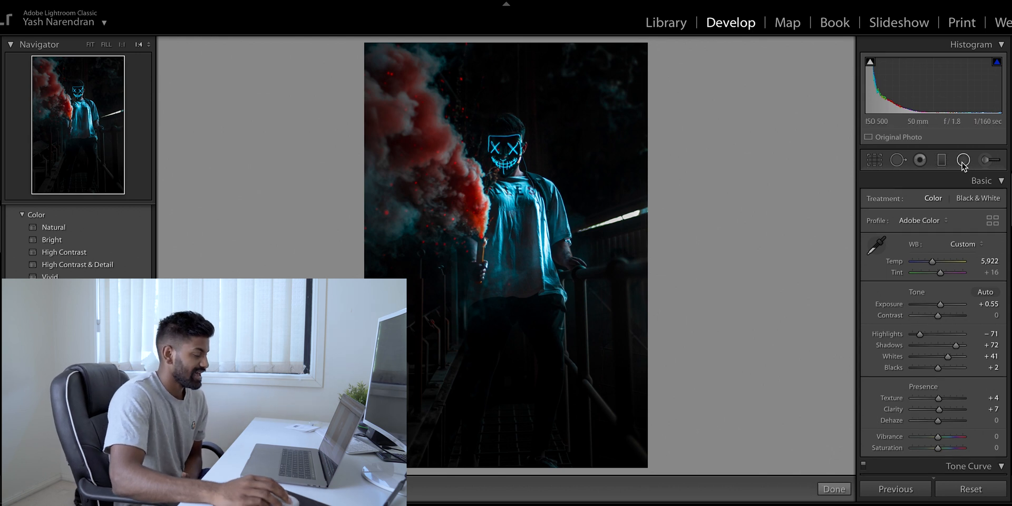
pyautogui.click(513, 214)
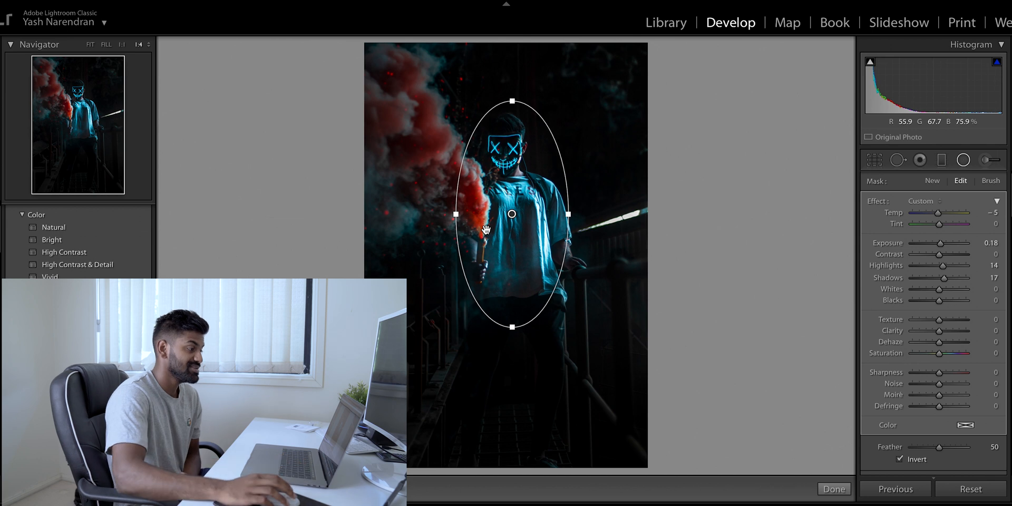
pyautogui.press('Delete')
pyautogui.click(834, 489)
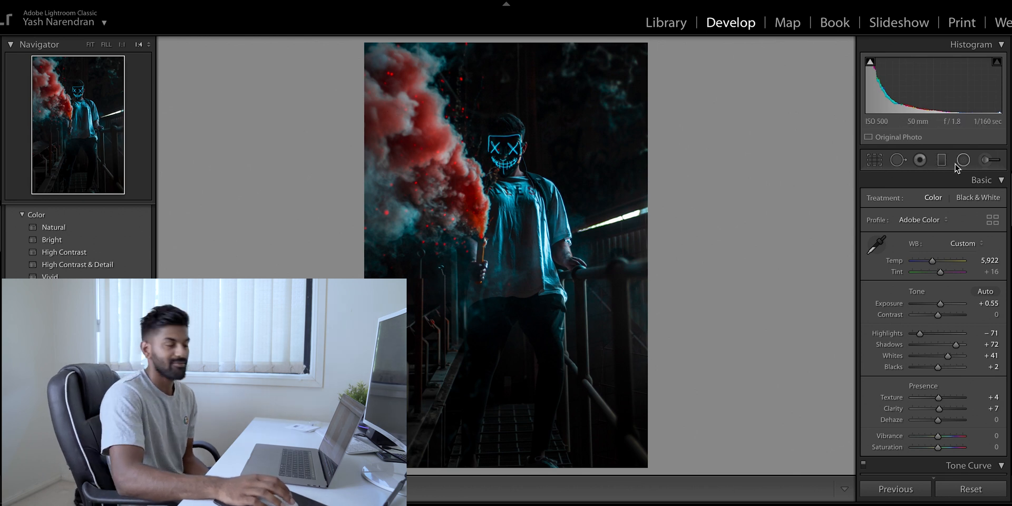
# Crop the portrait to the 4 x 5 / 8 x 10 aspect ratio
pyautogui.click(874, 161)
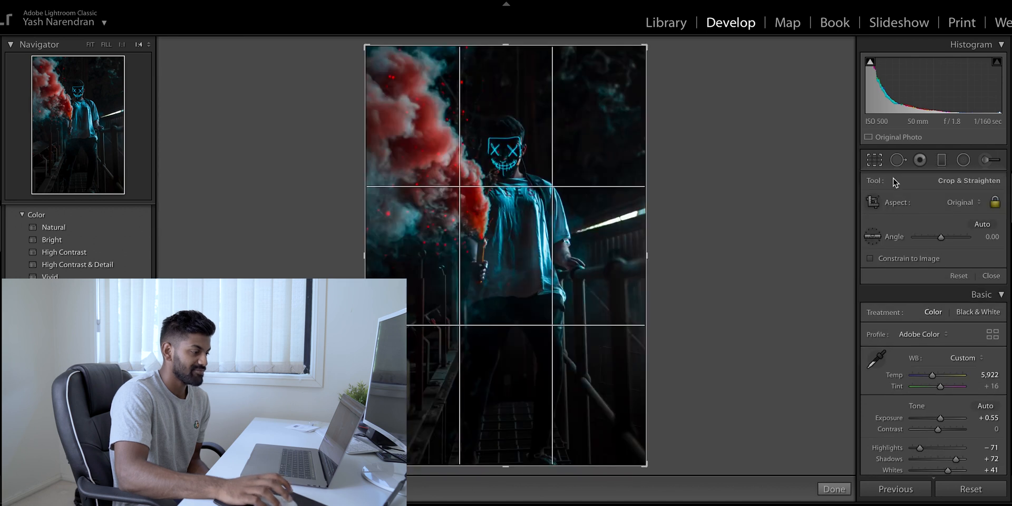
pyautogui.click(963, 203)
pyautogui.click(968, 240)
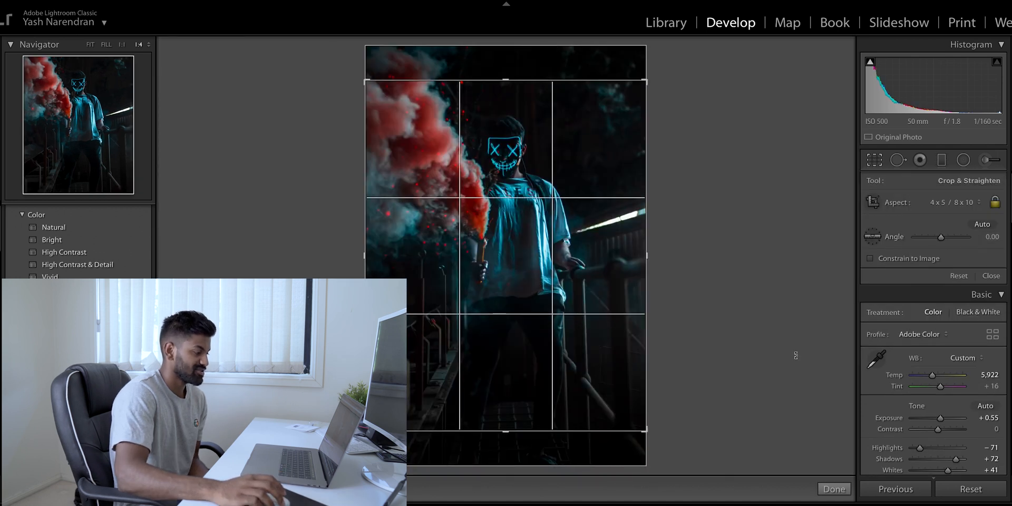
pyautogui.click(833, 488)
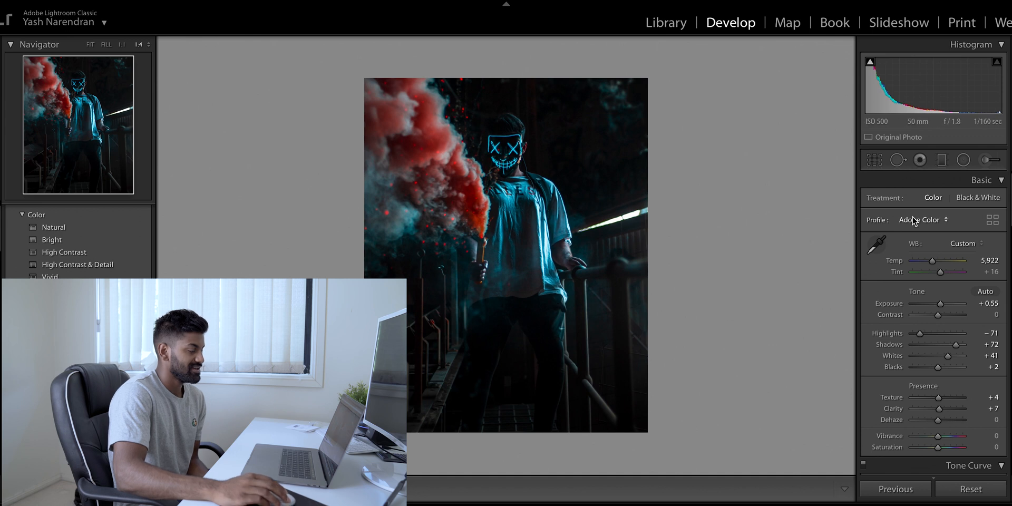
# Reposition the photo lower within the crop frame to leave more space above the subject's head, and apply the crop
pyautogui.click(875, 161)
pyautogui.moveTo(582, 246); pyautogui.dragTo(585, 264)
pyautogui.click(822, 489)
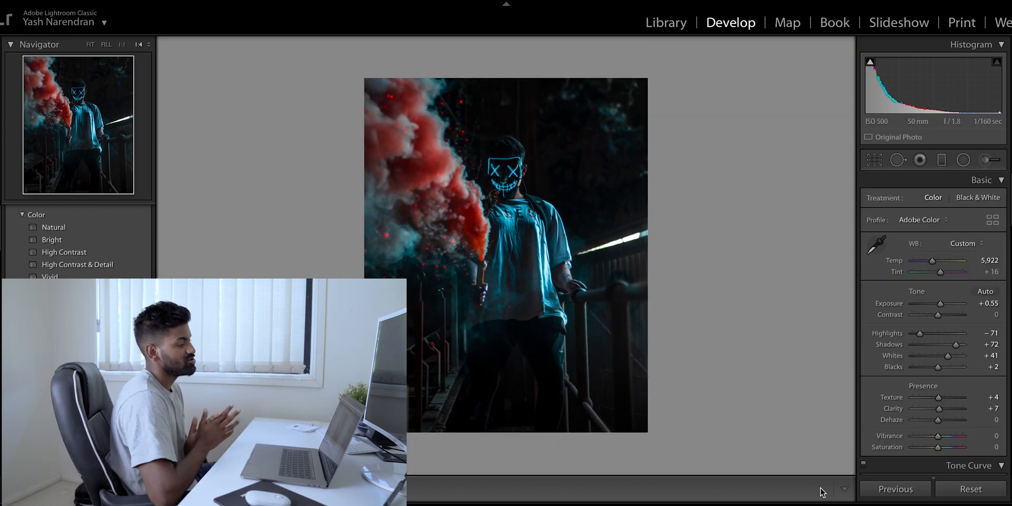